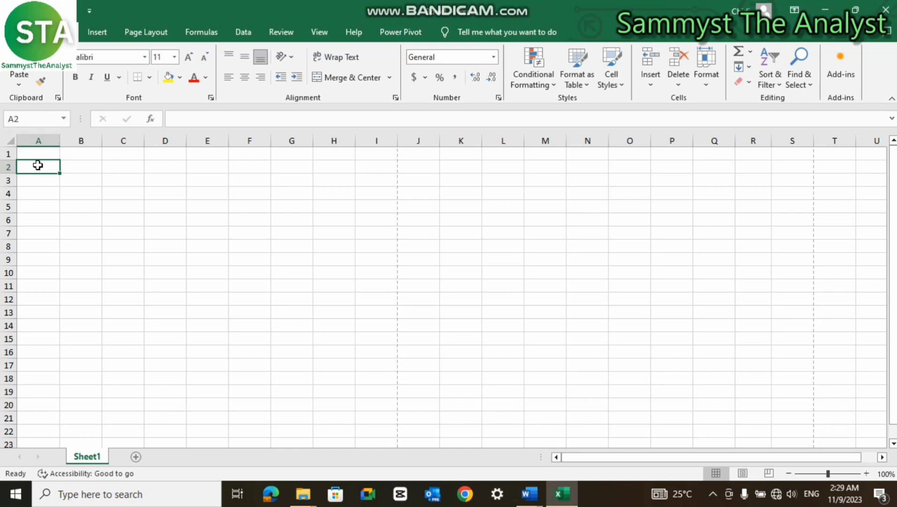
- Show the Insert ribbon, select A2:F15 as a demo, then return to cell A1
mouse_move(38, 165)
left_mouse_down()
mouse_move(66, 192)
mouse_move(112, 207)
mouse_move(138, 261)
mouse_move(192, 290)
mouse_move(216, 324)
mouse_move(242, 332)
left_mouse_up()
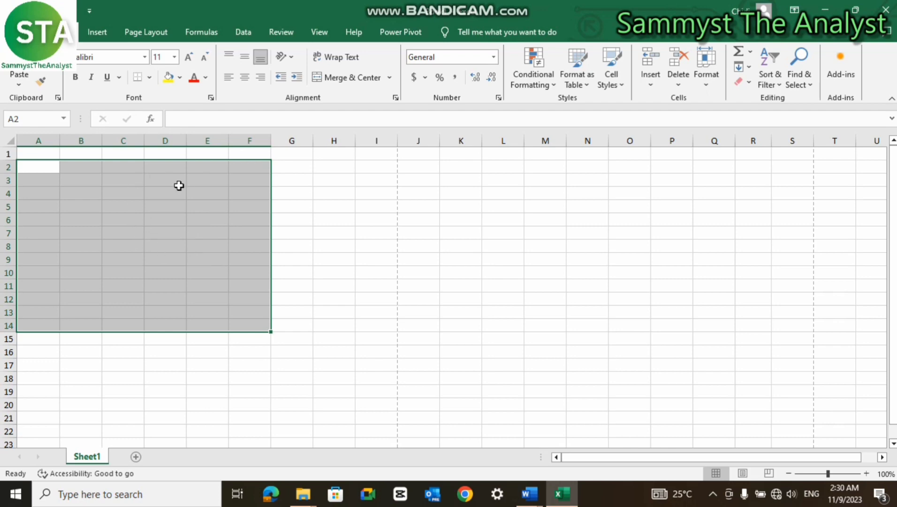
left_click(97, 32)
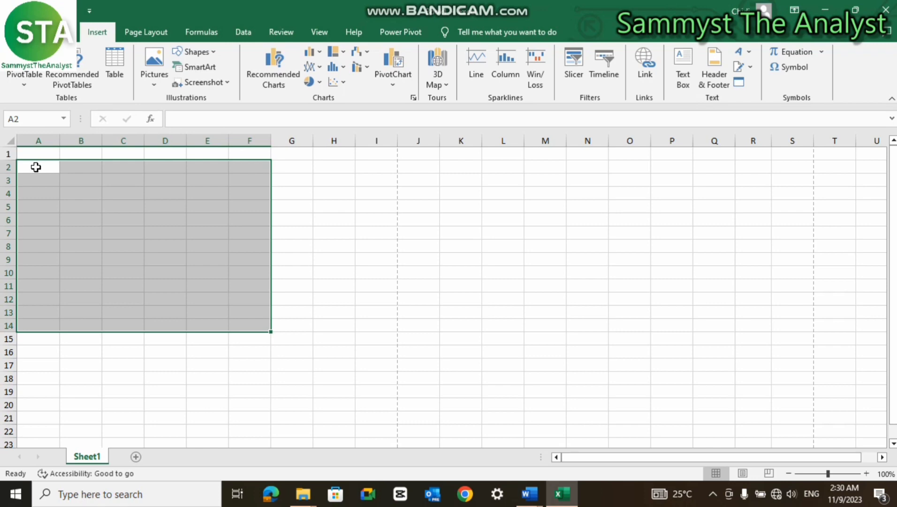
left_click_drag(35, 166, 262, 335)
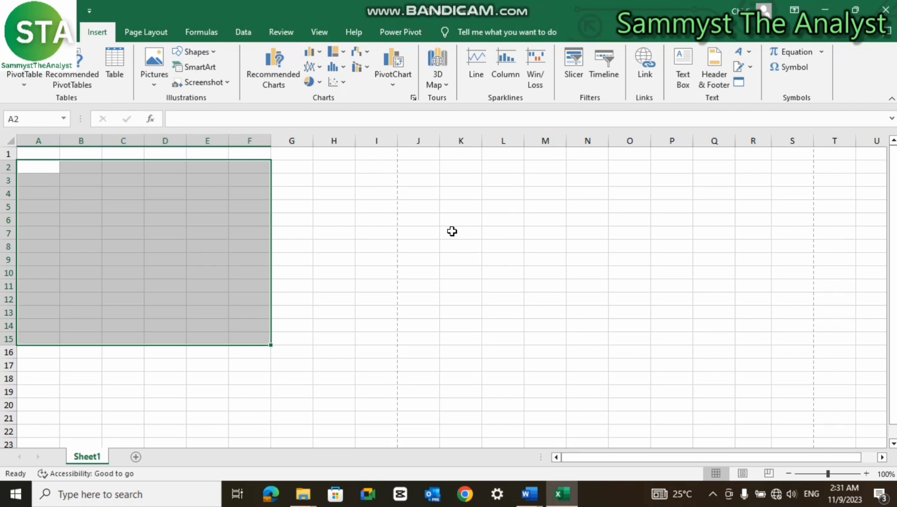
left_click(384, 205)
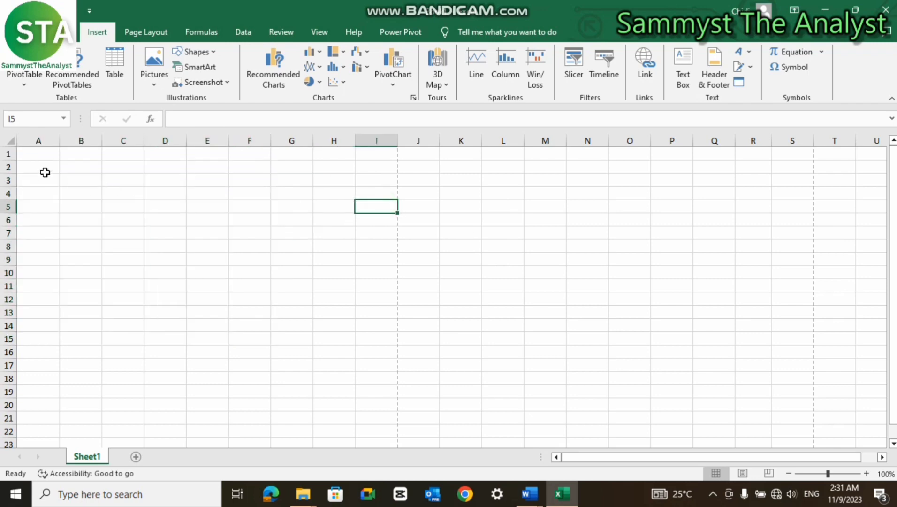
left_click(45, 154)
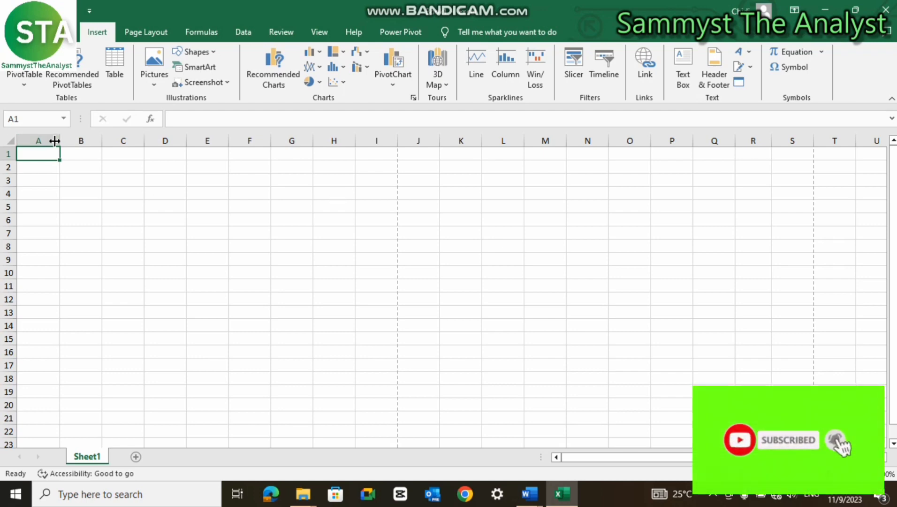
- Make row 1 slightly taller and widen column A to about 9 characters
mouse_move(59, 141)
left_mouse_down()
mouse_move(53, 146)
mouse_move(63, 145)
left_mouse_up()
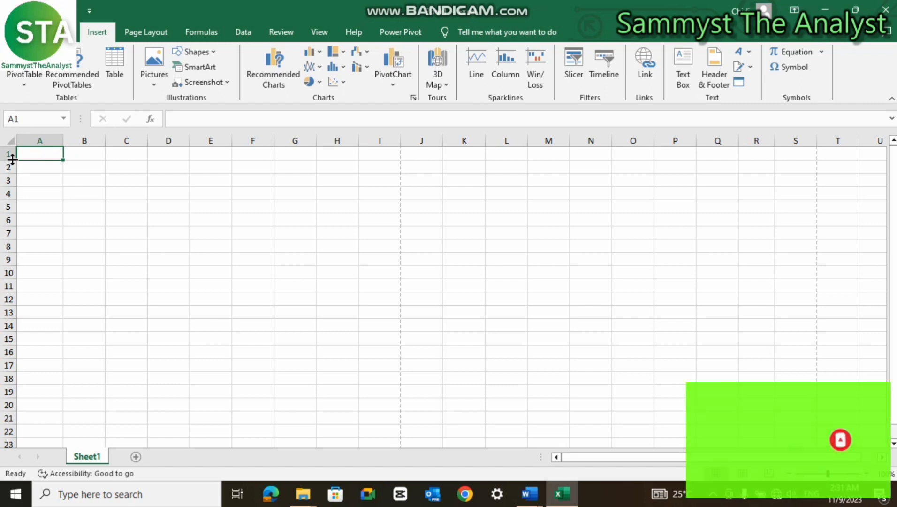
mouse_move(13, 162)
left_mouse_down()
mouse_move(14, 172)
mouse_move(18, 161)
left_mouse_up()
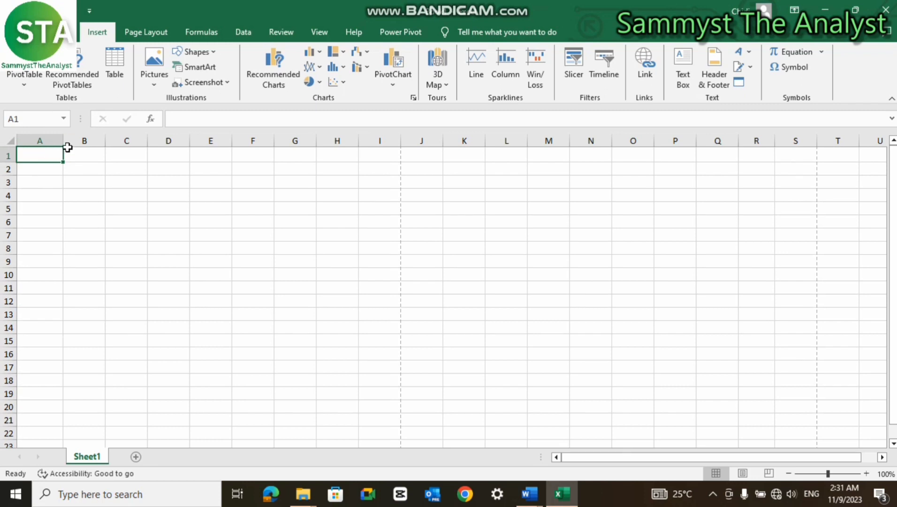
left_click_drag(63, 143, 82, 139)
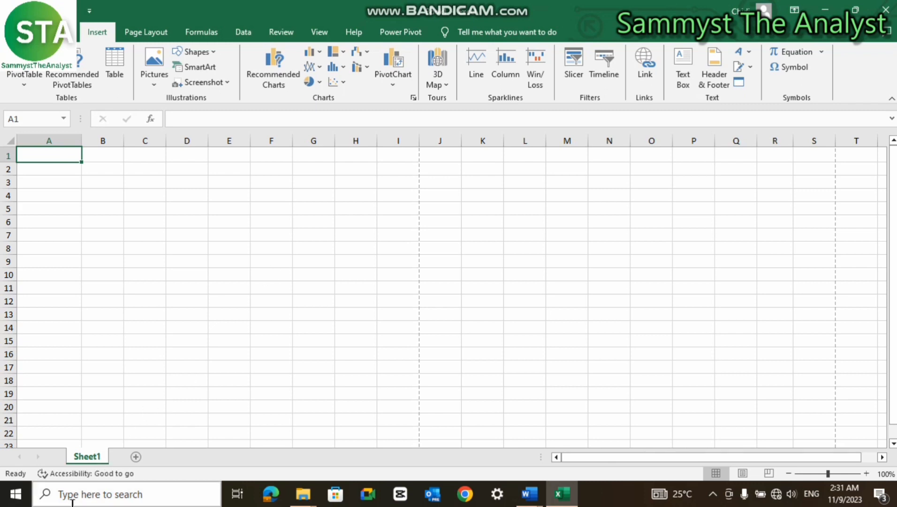
- Rename the Sheet1 tab to 'Name', then use the tab's Rename option to make it 'Name1'
double_click(92, 455)
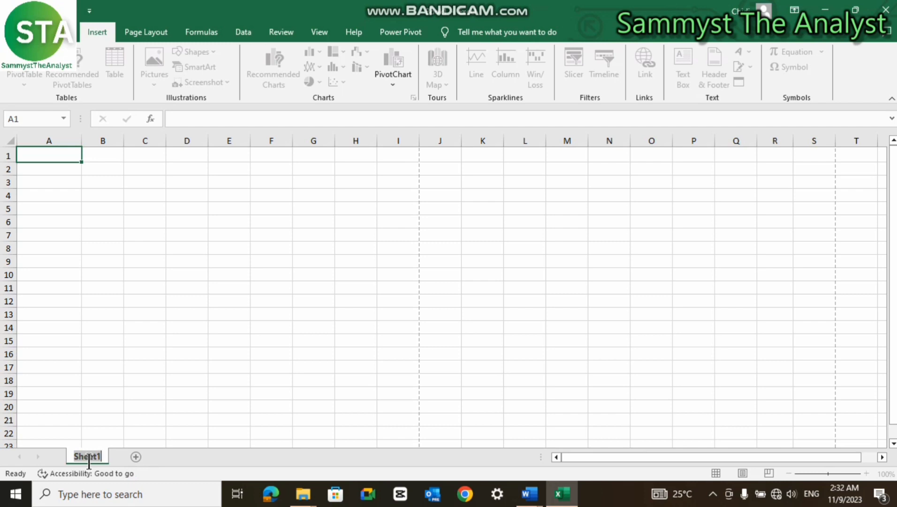
type("Name")
key("Return")
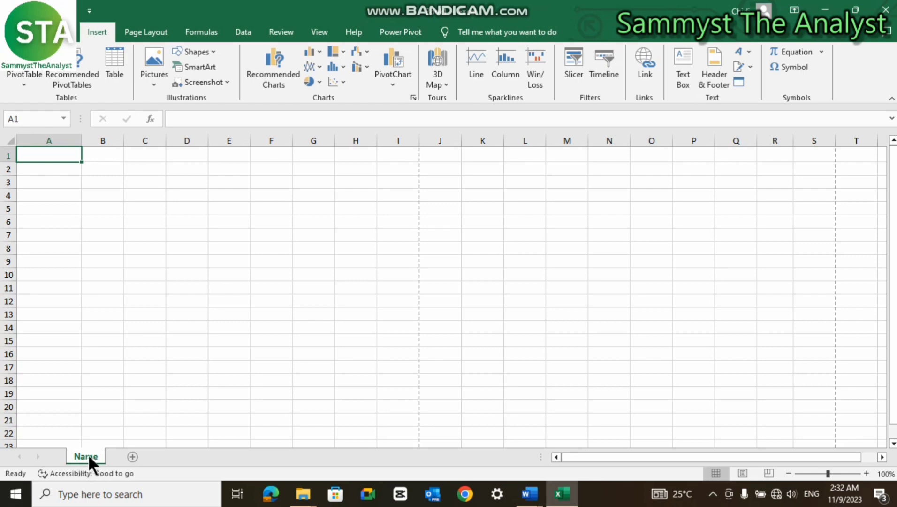
right_click(88, 453)
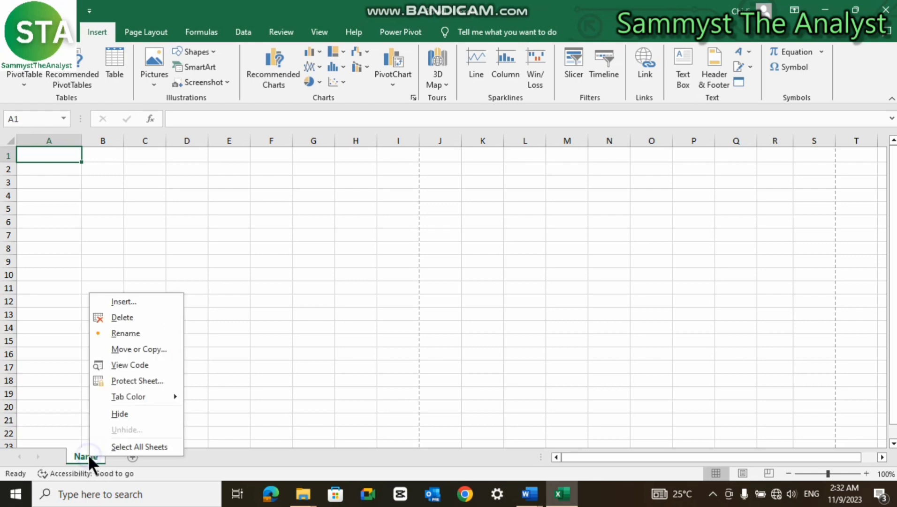
left_click(117, 333)
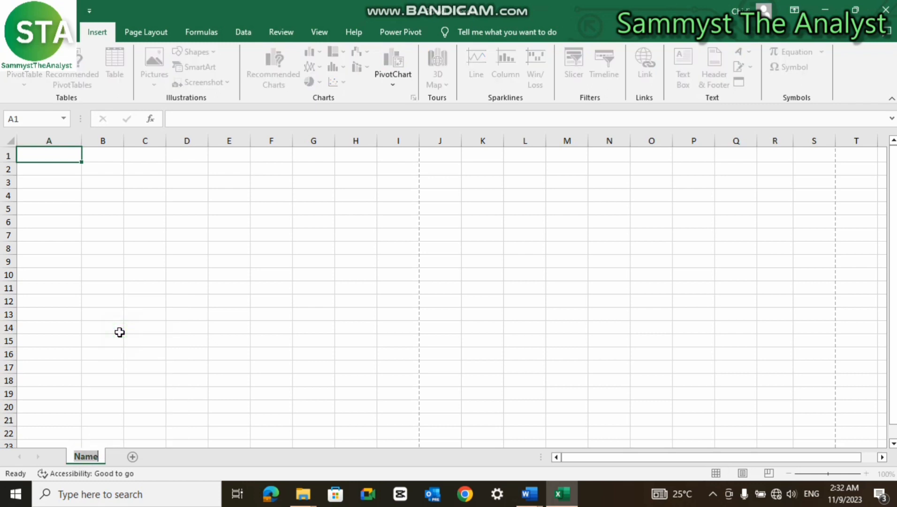
type("N")
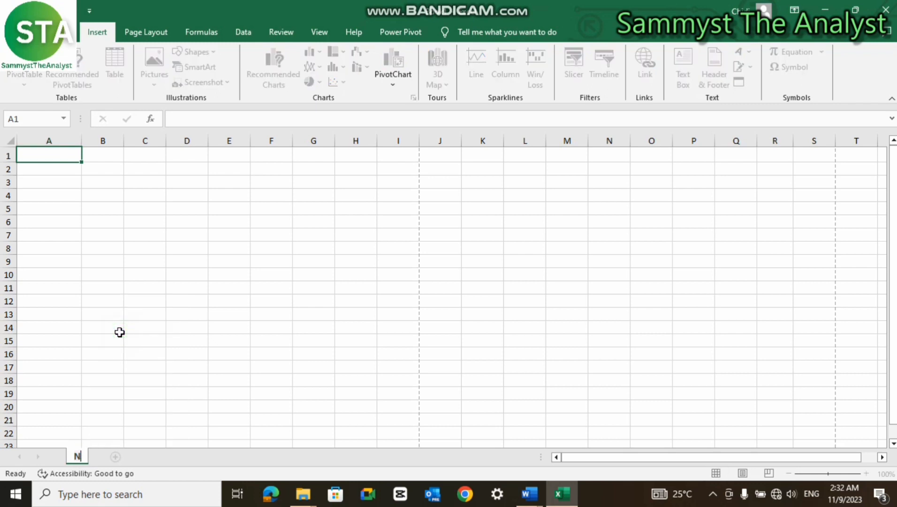
type("ame1")
key("Return")
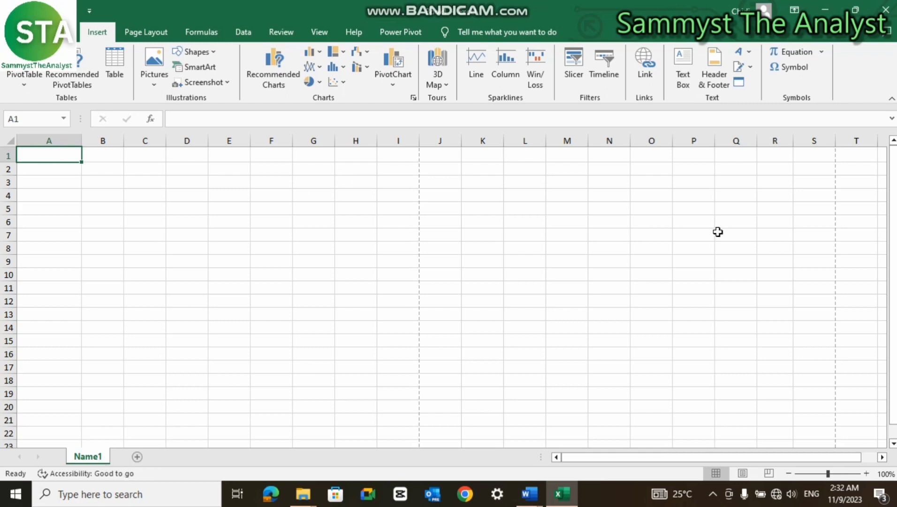
- Add four new blank sheets after Name1, up to Sheet8
left_click(136, 456)
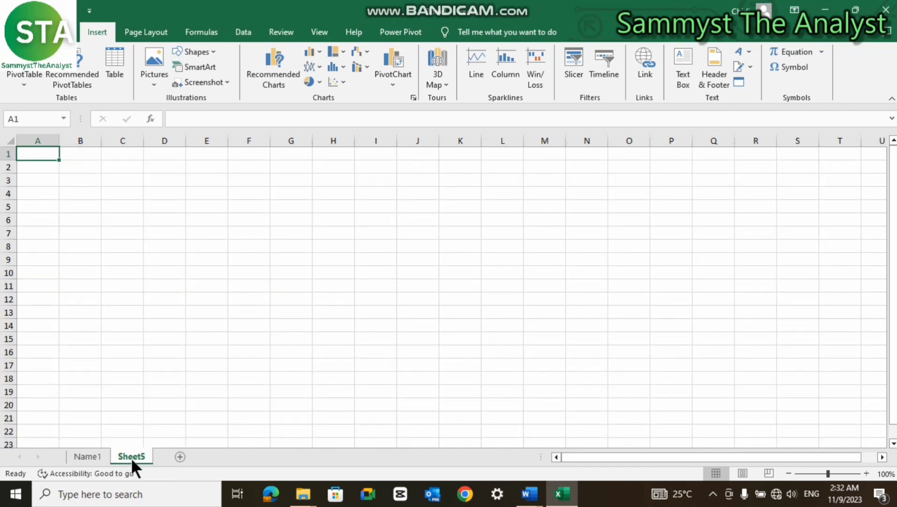
left_click(180, 456)
left_click(223, 455)
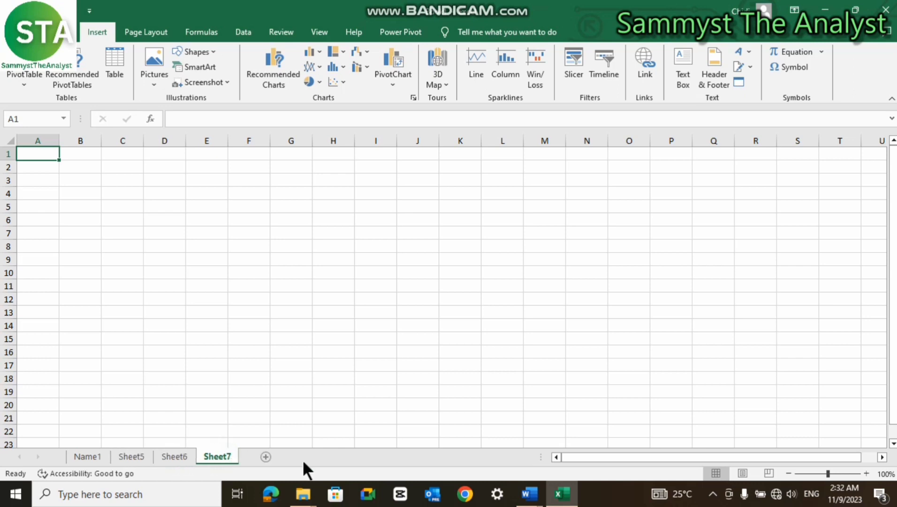
left_click(266, 457)
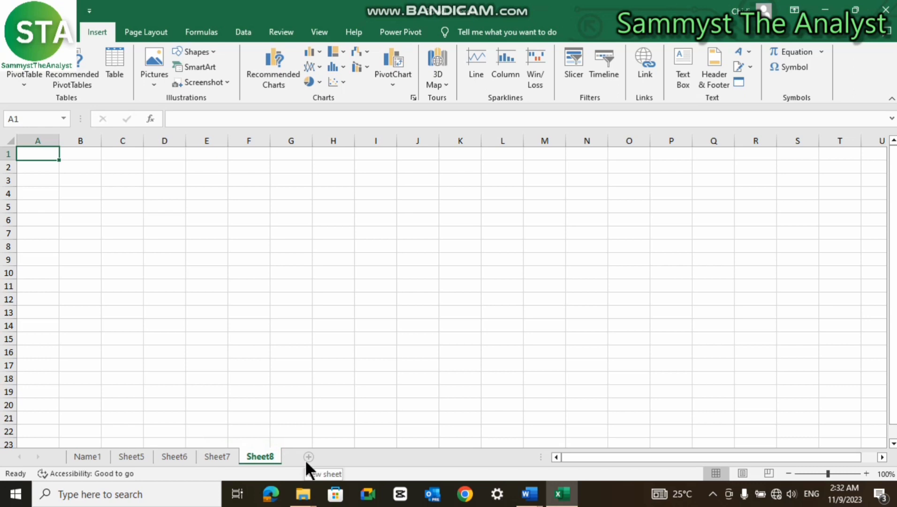
- Delete Sheet8, Sheet7 and Sheet6 from the workbook
right_click(258, 457)
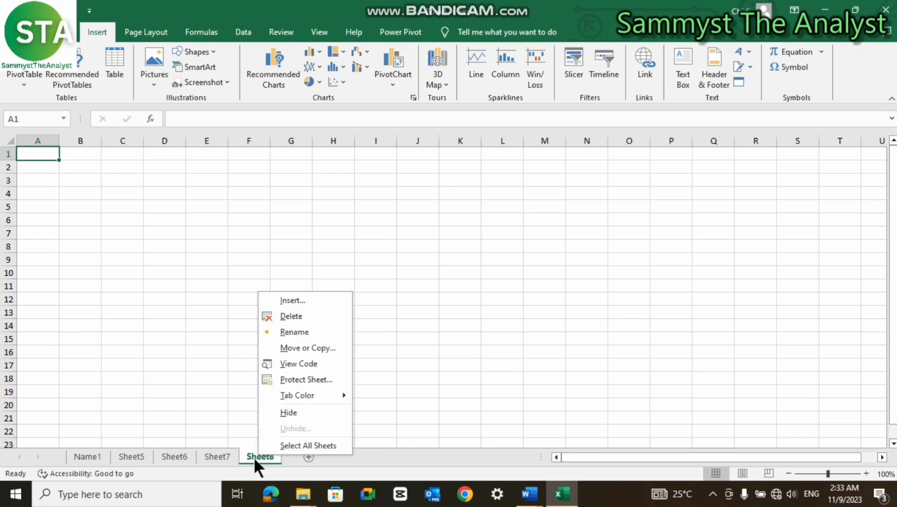
left_click(298, 316)
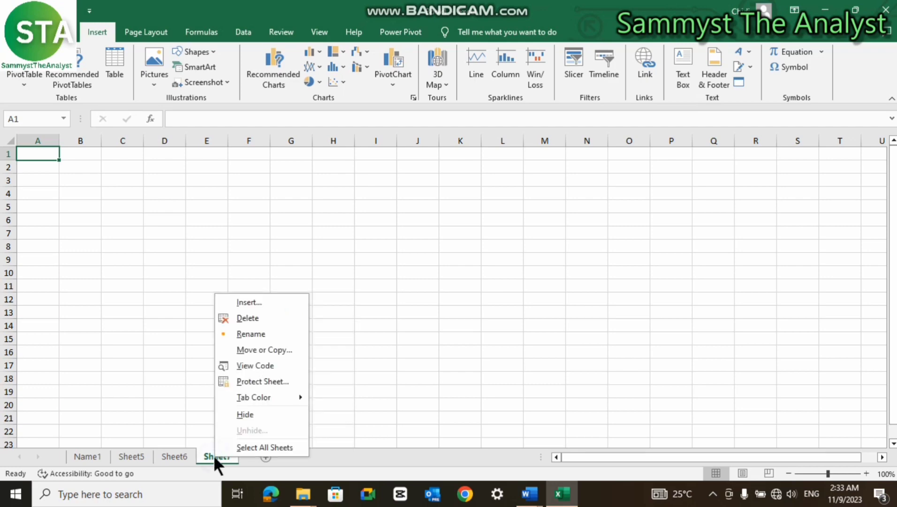
left_click(257, 318)
right_click(177, 455)
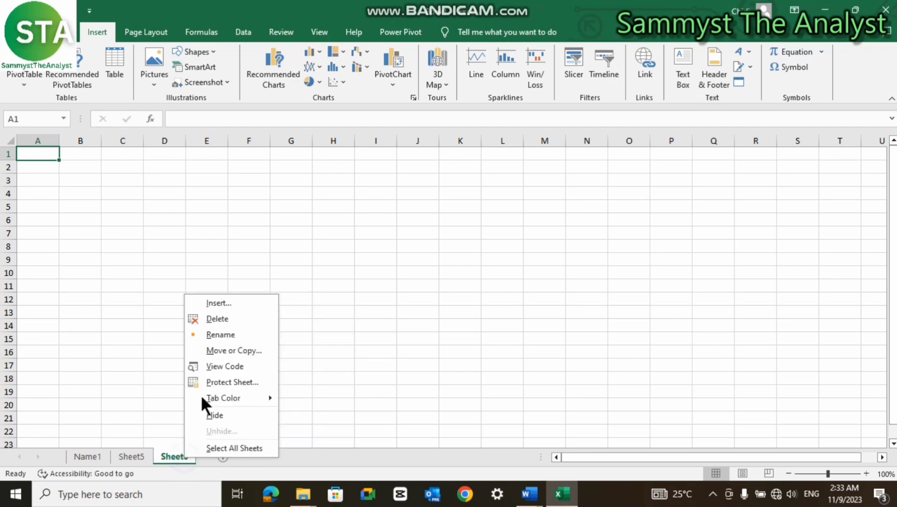
left_click(207, 316)
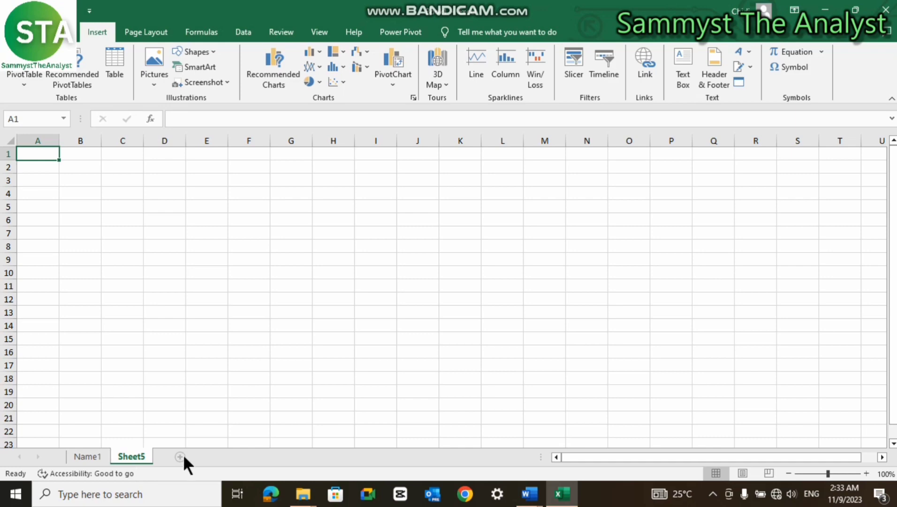
- Add Sheet9, Sheet10 and Sheet11, then go back to the Name1 sheet
left_click(181, 455)
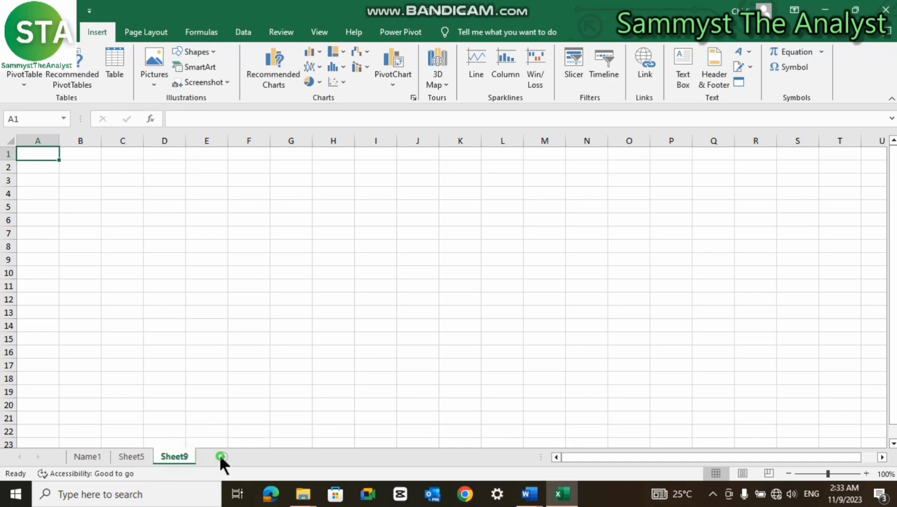
left_click(222, 457)
left_click(274, 454)
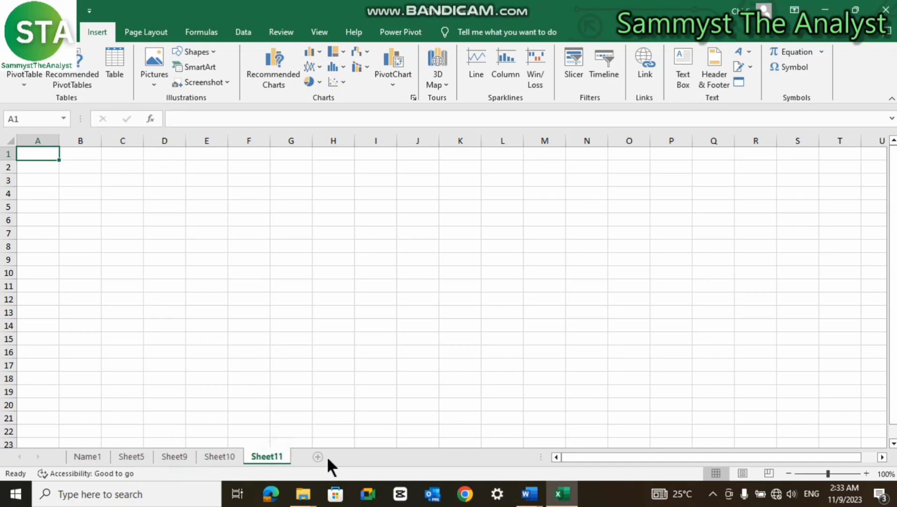
left_click(138, 452)
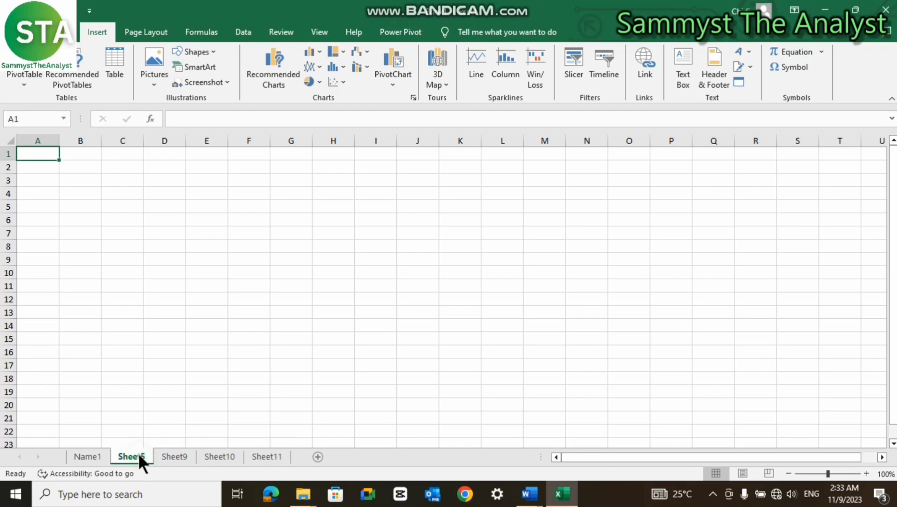
left_click(77, 453)
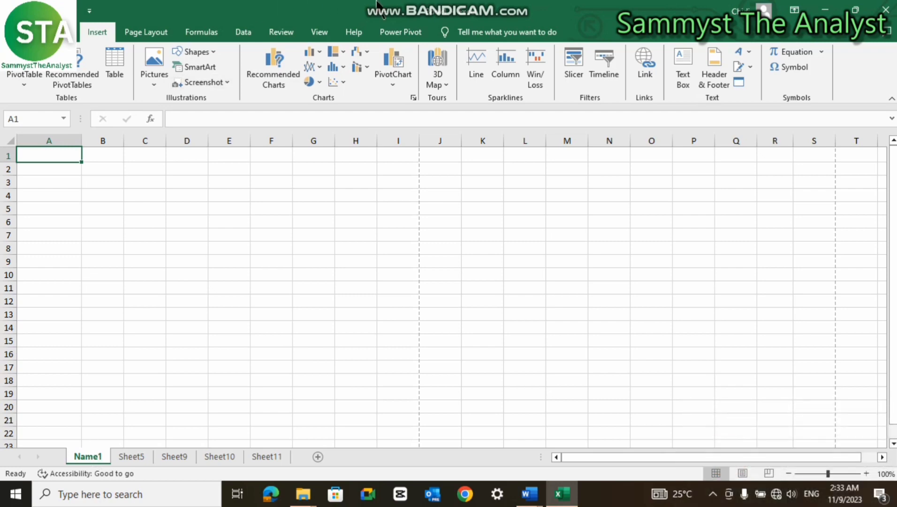
- Keep Name1 as the active worksheet among Name1, Sheet5, Sheet9, Sheet10 and Sheet11
mouse_move(381, 2)
- Rename the Name1 sheet to January_Sales
double_click(94, 456)
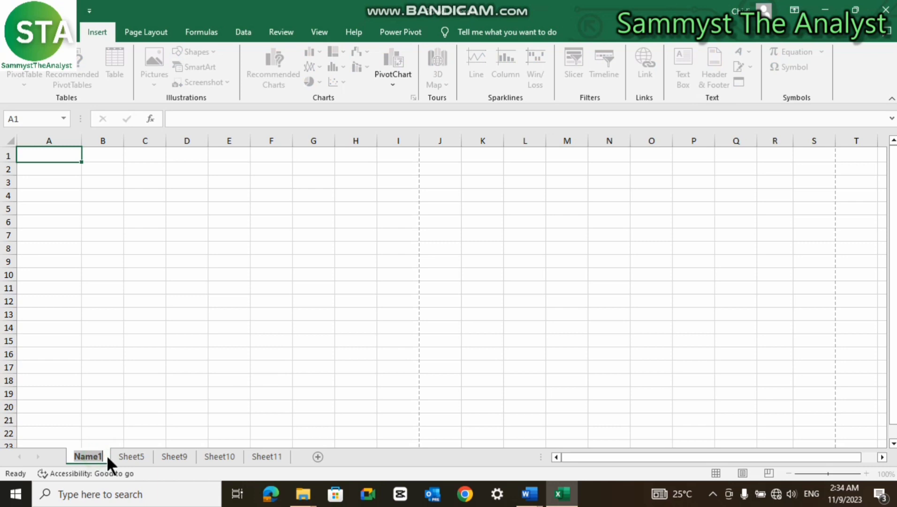
type("Janue")
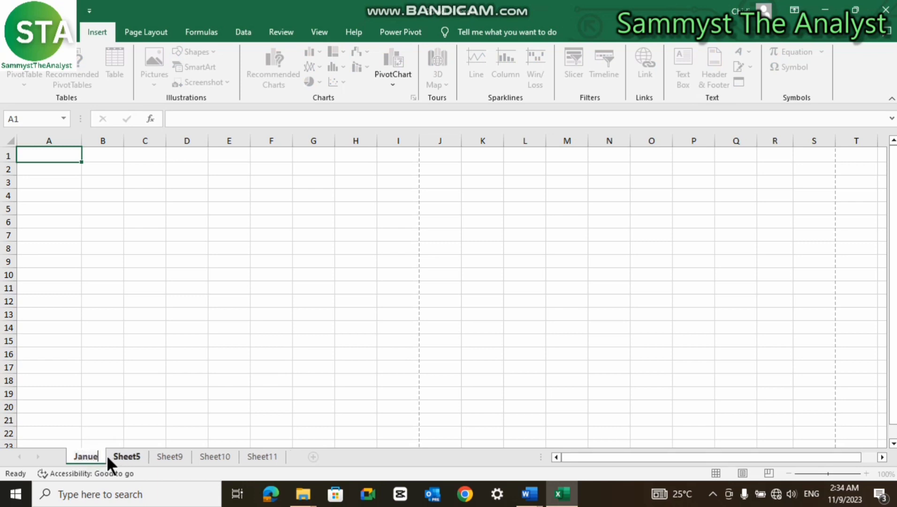
key("BackSpace")
type("ary")
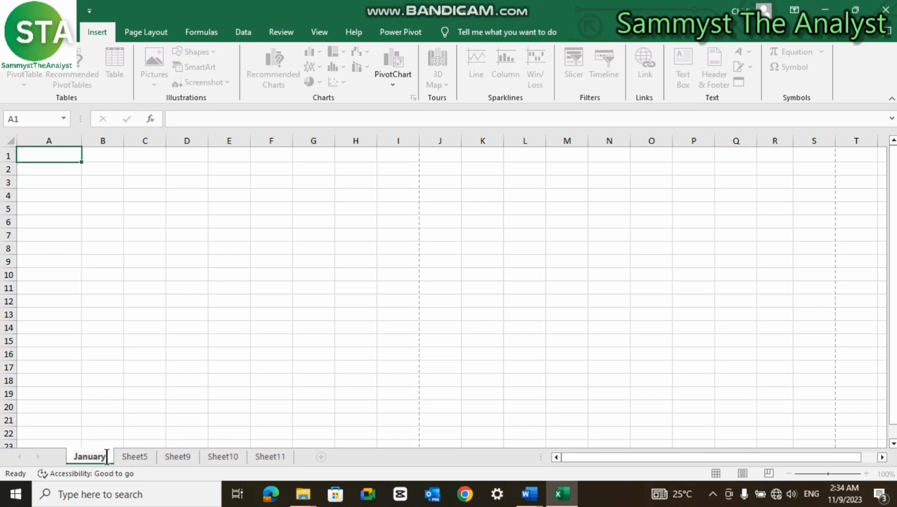
type(" S")
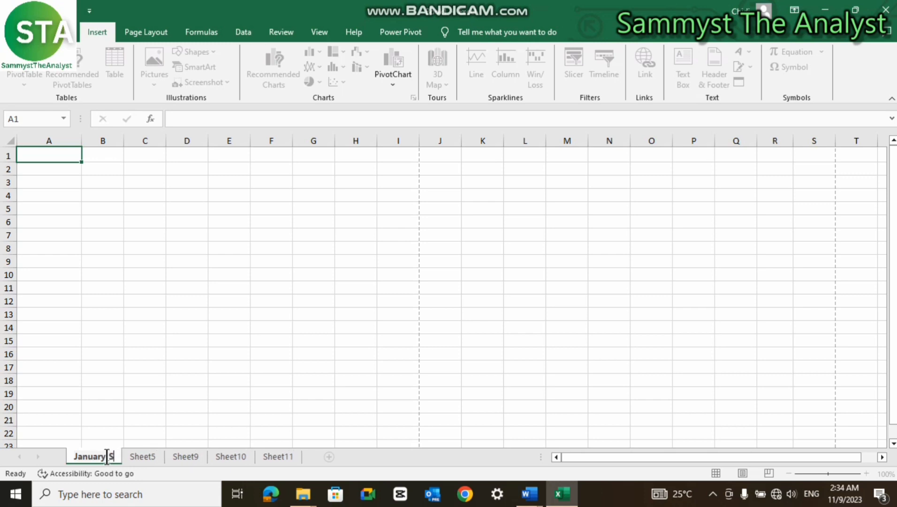
type("ales")
key("Return")
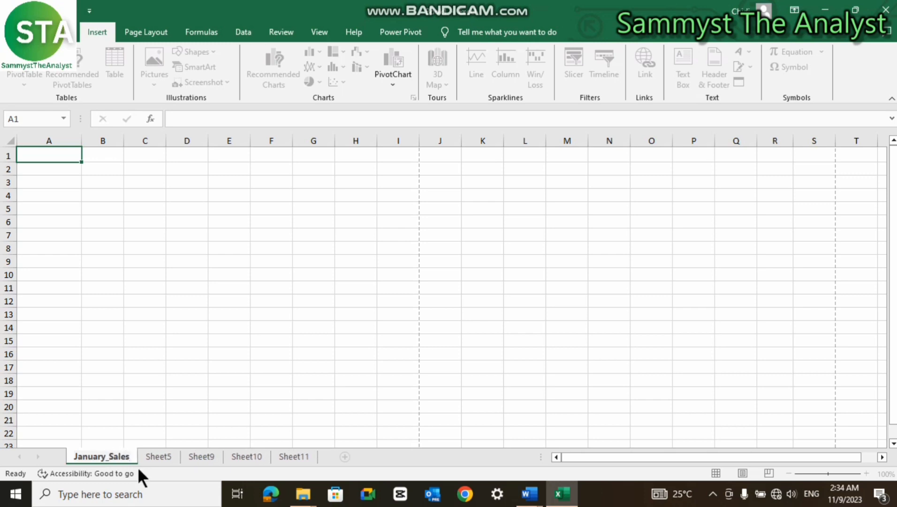
- Rename Sheet5 to January_Exp by pasting and editing the January name
left_click_drag(131, 455, 74, 458)
key("ctrl+c")
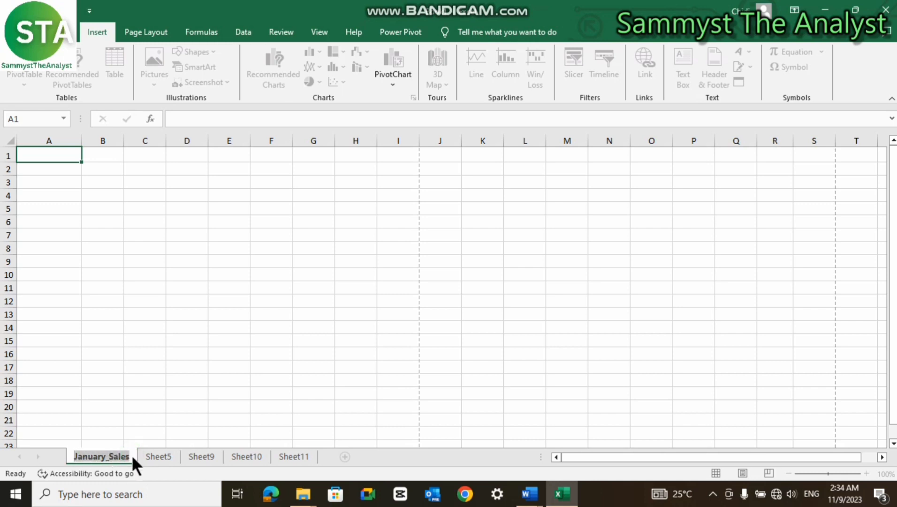
left_click(156, 456)
double_click(156, 455)
key("ctrl+v")
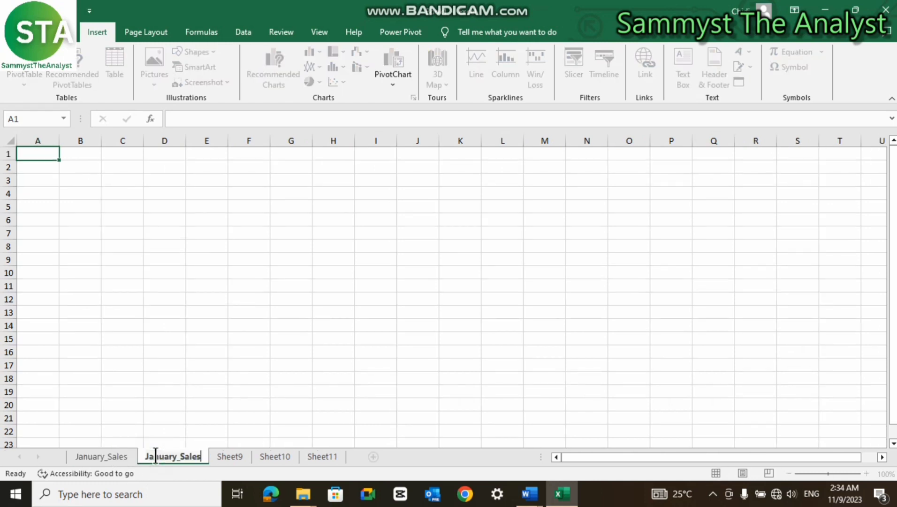
key("BackSpace")
key("BackSpace")
key("BackSpace")
key("BackSpace")
key("BackSpace")
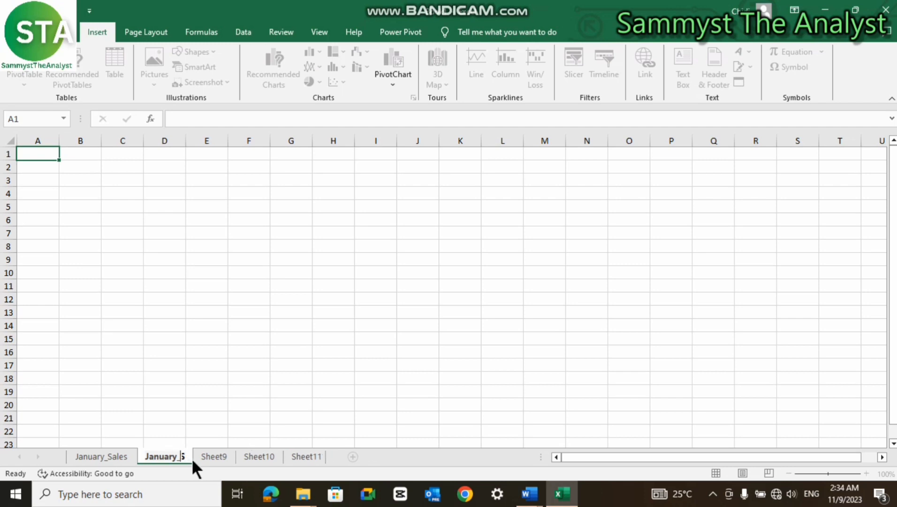
type("Exp")
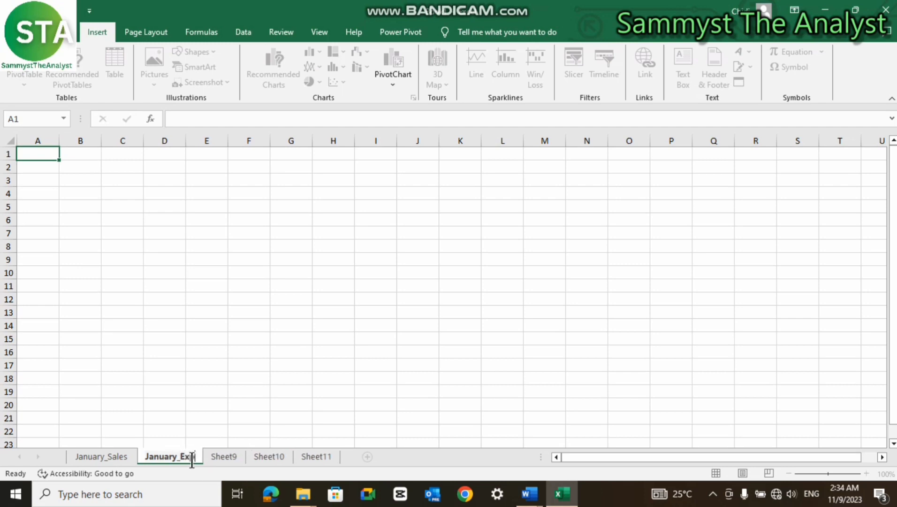
left_click(227, 452)
- Rename Sheet9 to January_Revenue
double_click(228, 452)
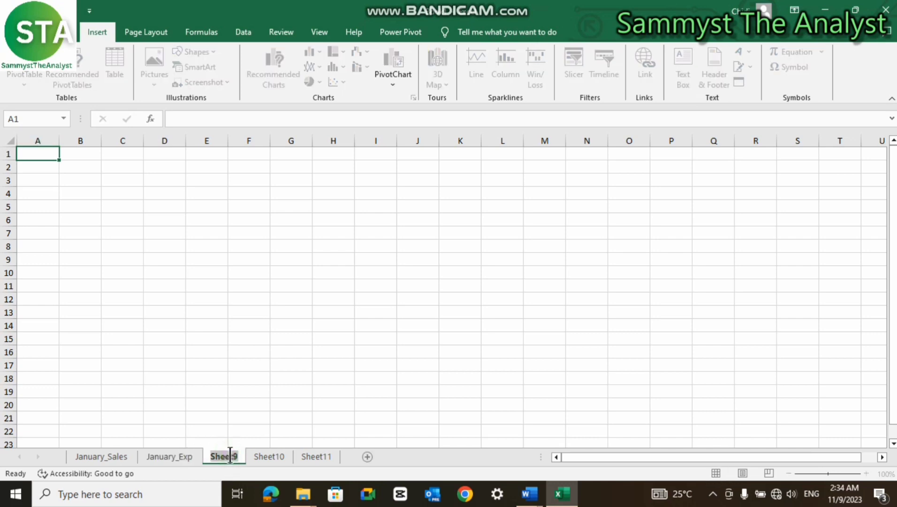
key("ctrl+v")
key("BackSpace")
key("BackSpace")
key("BackSpace")
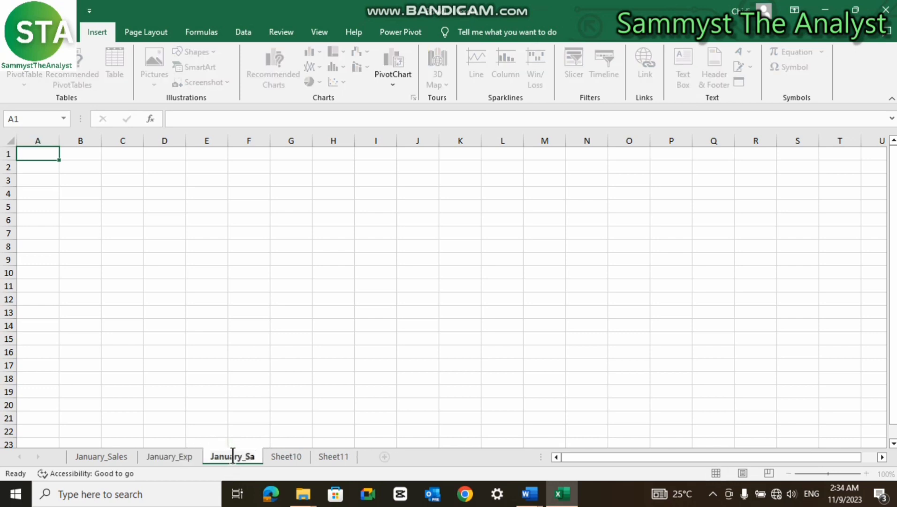
key("BackSpace")
key("BackSpace")
type("Reve")
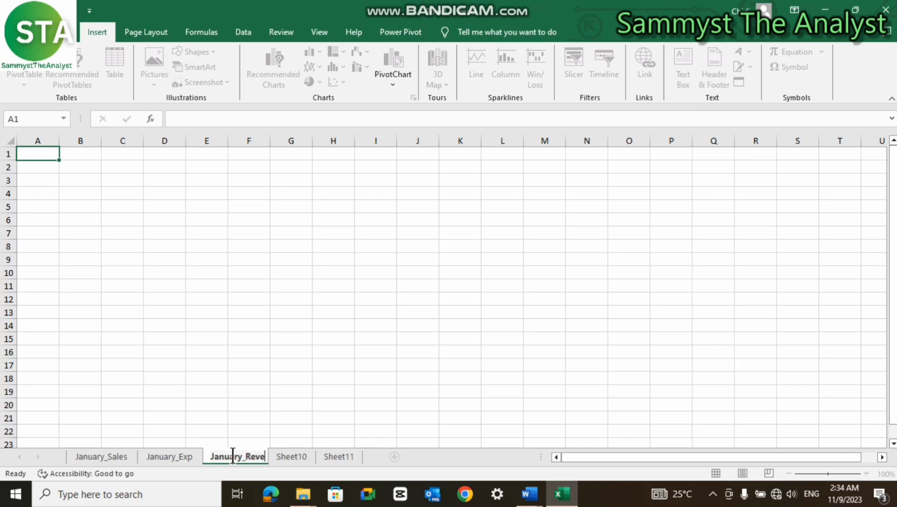
type("nue")
key("Return")
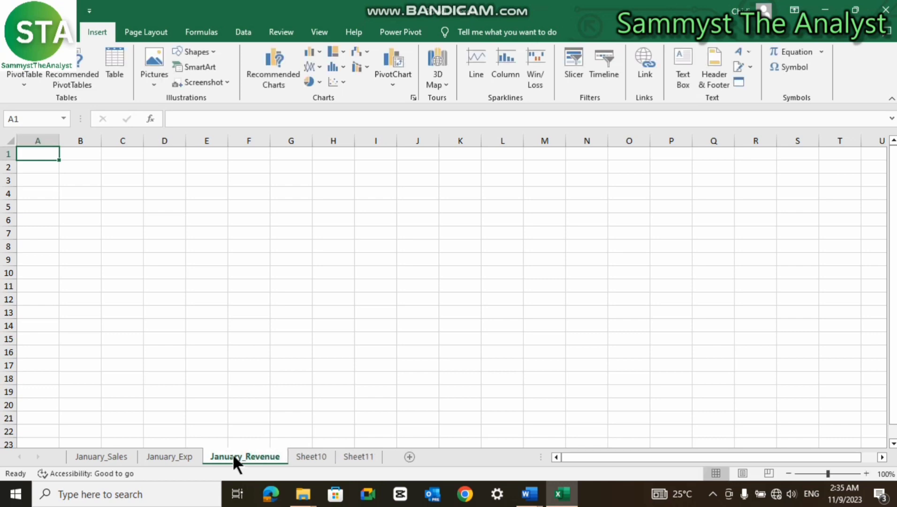
- Group the January_Sales, January_Exp and January_Revenue sheets and colour their tabs red
left_click(128, 456)
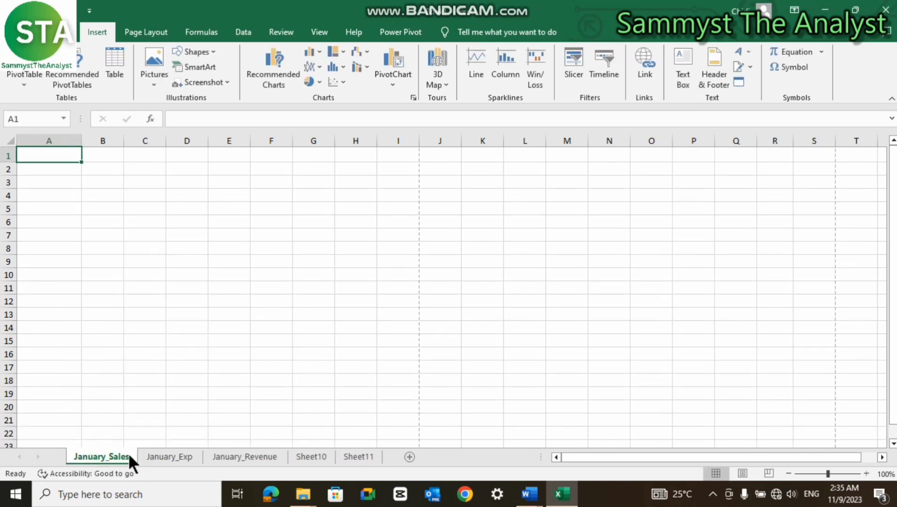
left_click(159, 451, "ctrl")
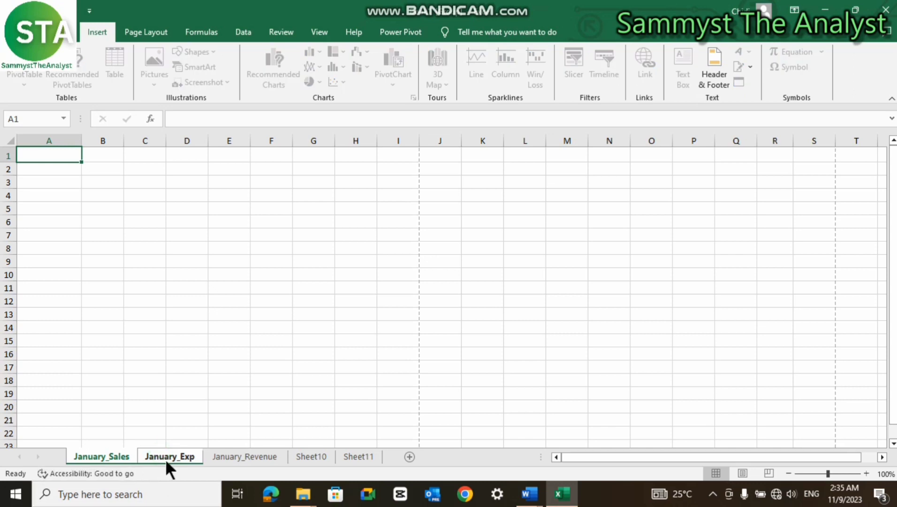
left_click(235, 451, "ctrl")
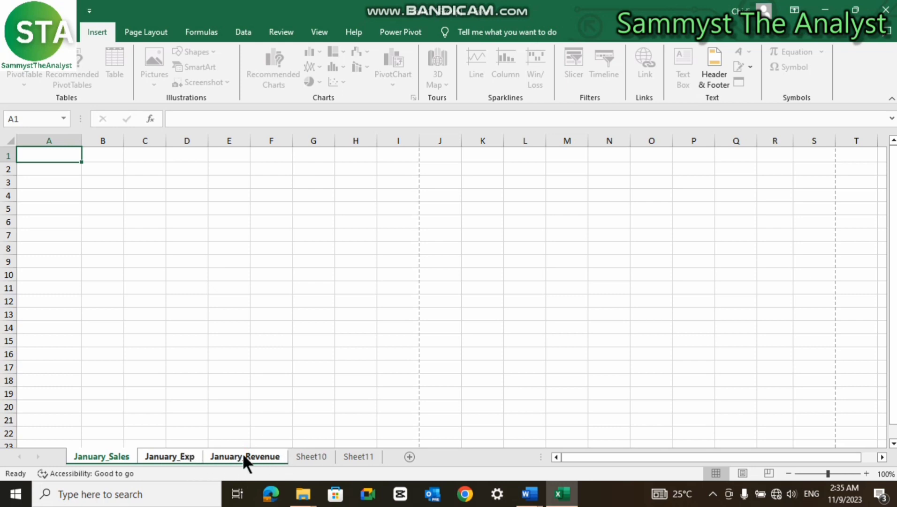
left_click(308, 452)
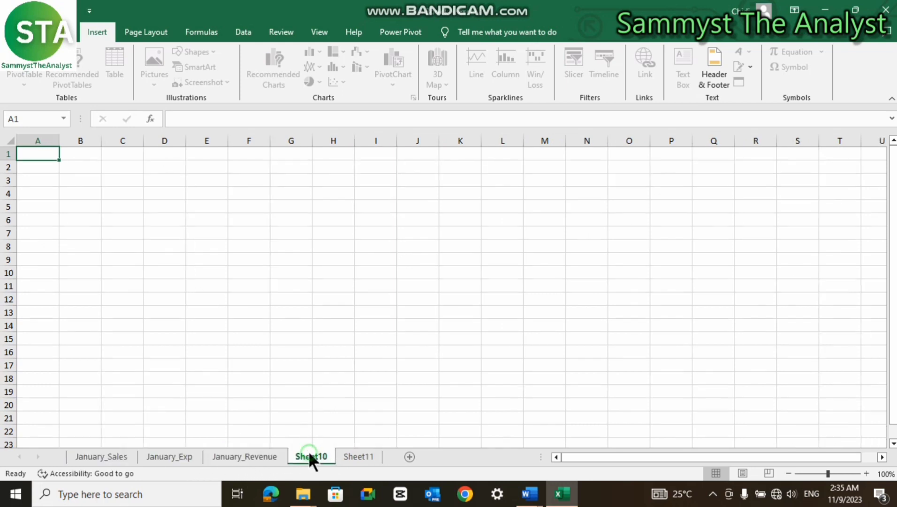
left_click(160, 454)
left_click(94, 456)
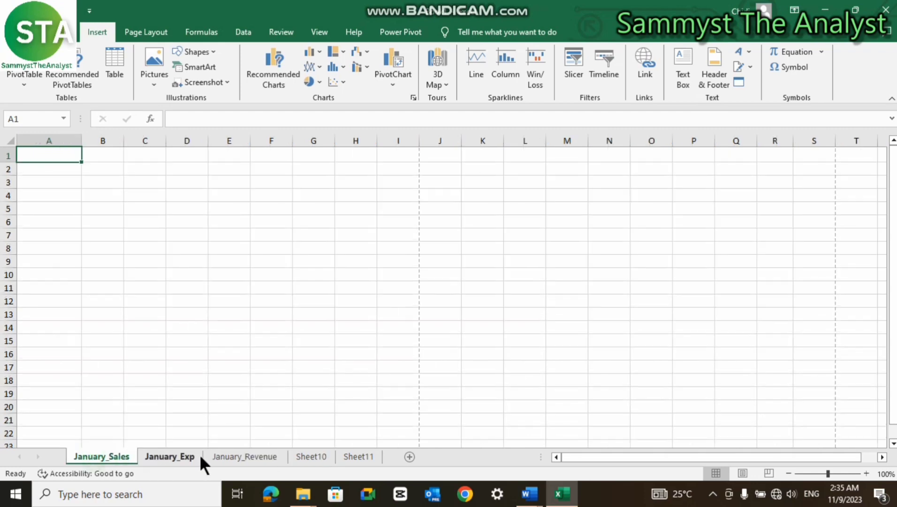
left_click(172, 453, "ctrl")
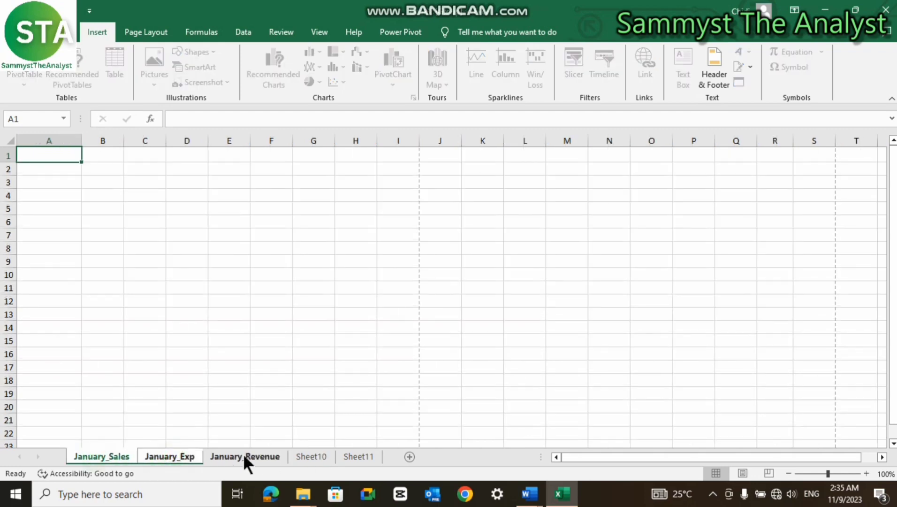
left_click(243, 453, "ctrl")
right_click(160, 454)
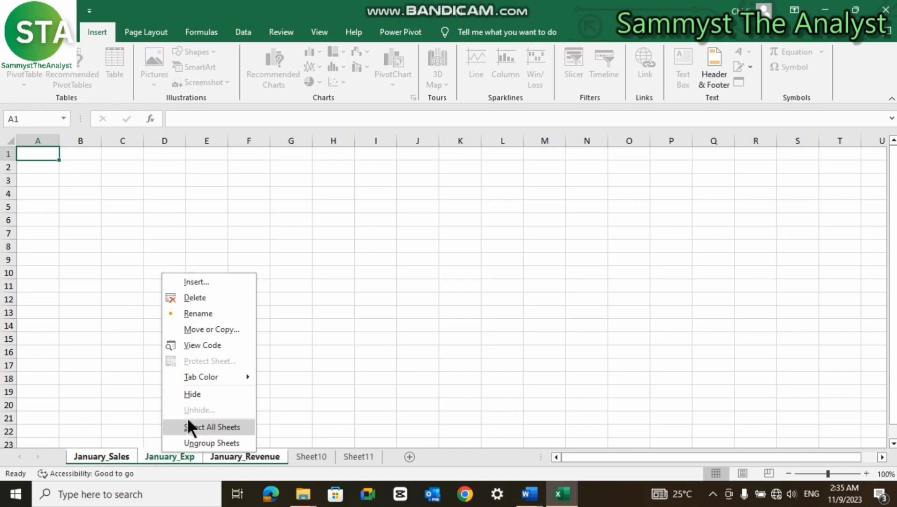
mouse_move(214, 374)
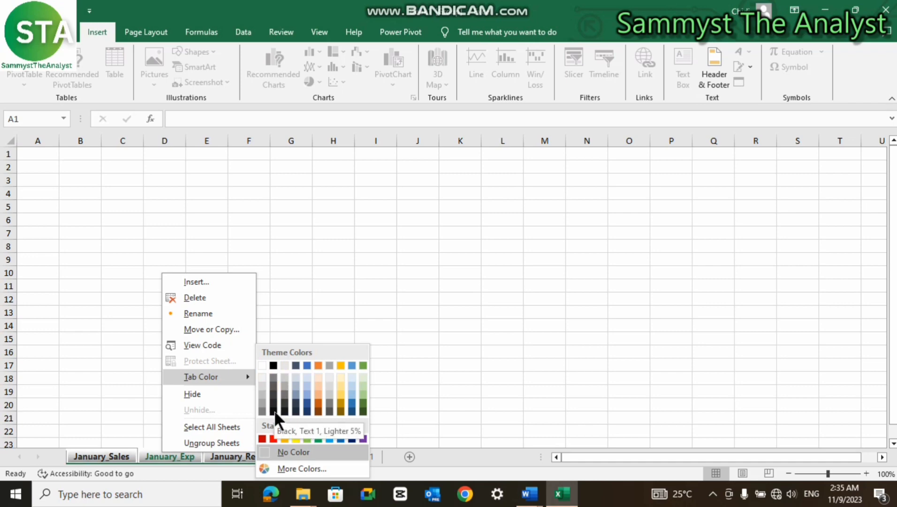
left_click(270, 437)
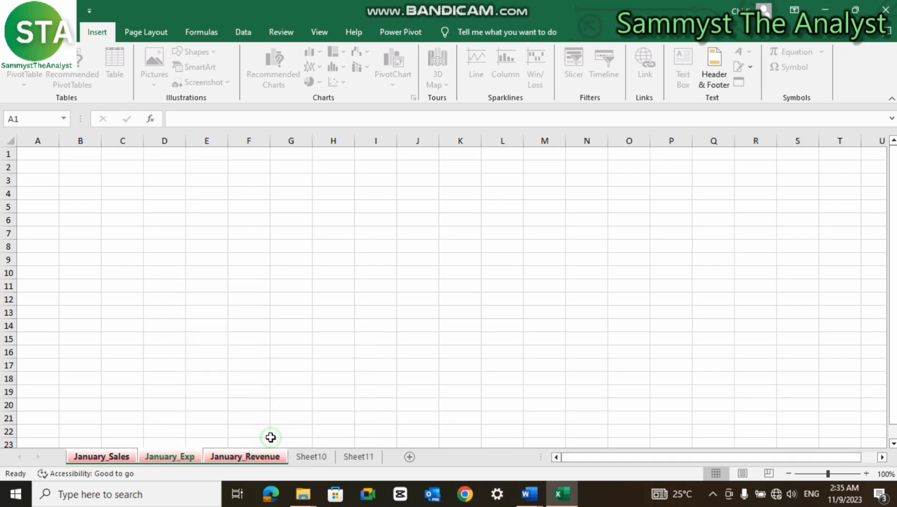
- Flip through the January sheets, Sheet10 and Sheet11 to check the red tabs
left_click(114, 454)
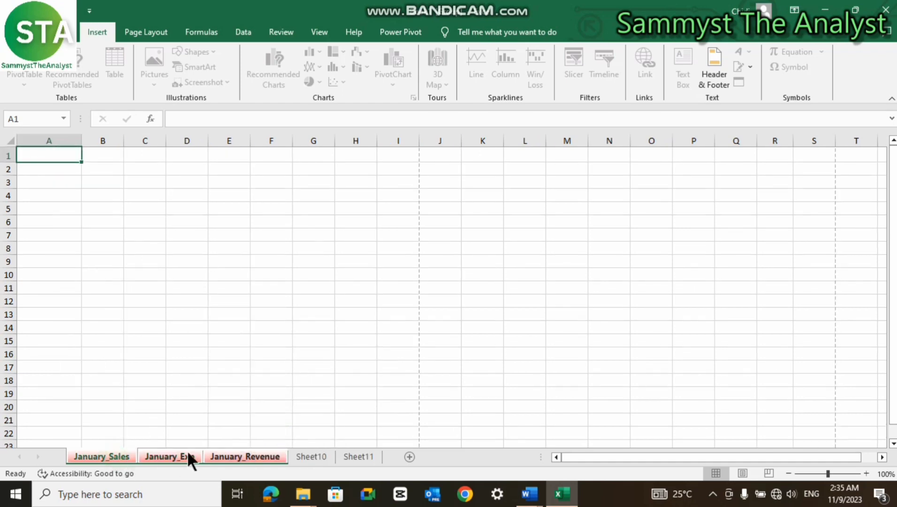
left_click(171, 455)
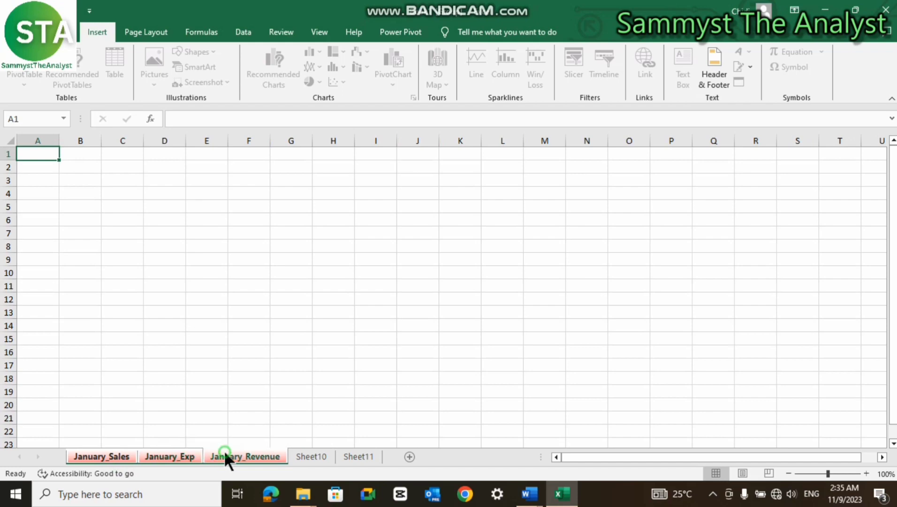
left_click(114, 455)
left_click(173, 456)
left_click(302, 457)
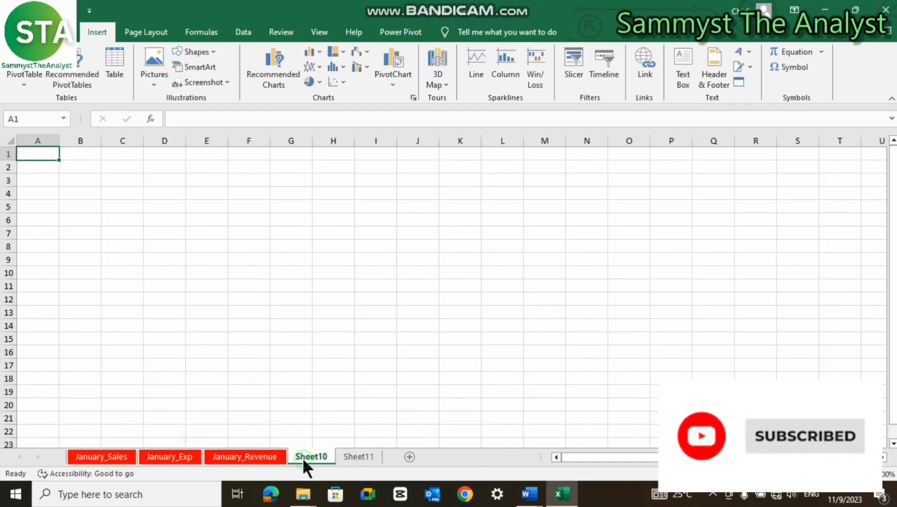
left_click(360, 455)
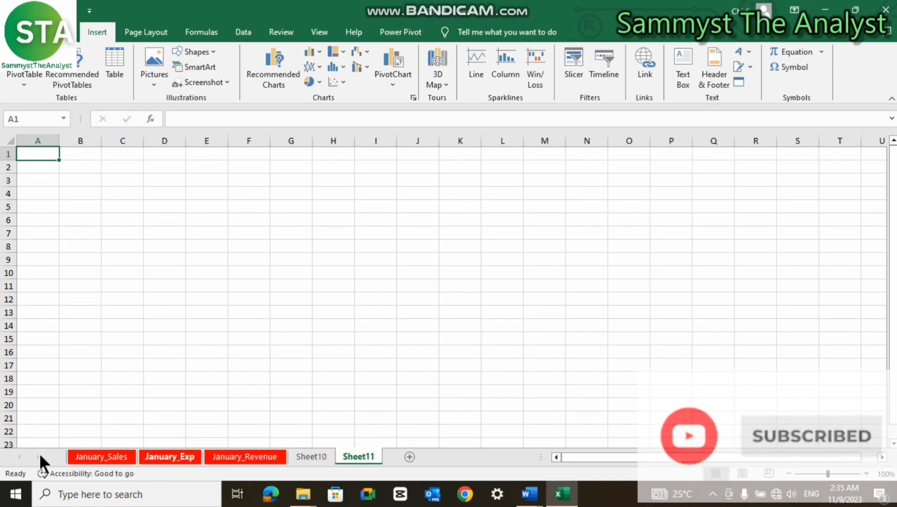
- Regroup the three January sheets, ungroup them, and view January_Revenue
left_click(113, 454)
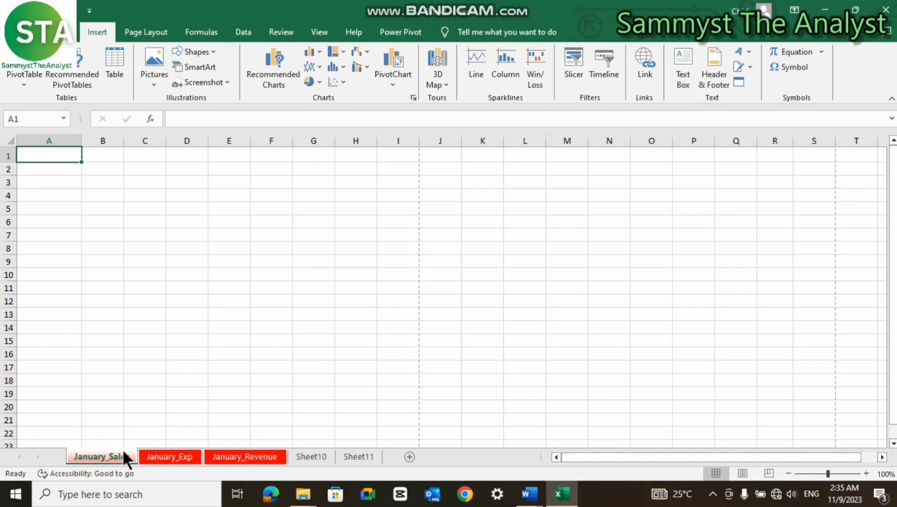
left_click(174, 451, "ctrl")
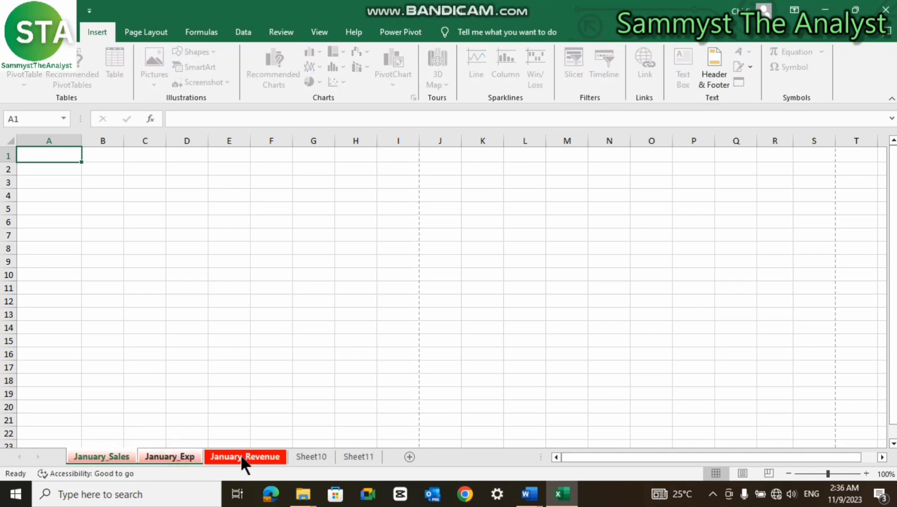
left_click(240, 454, "ctrl")
right_click(159, 457)
left_click(198, 446)
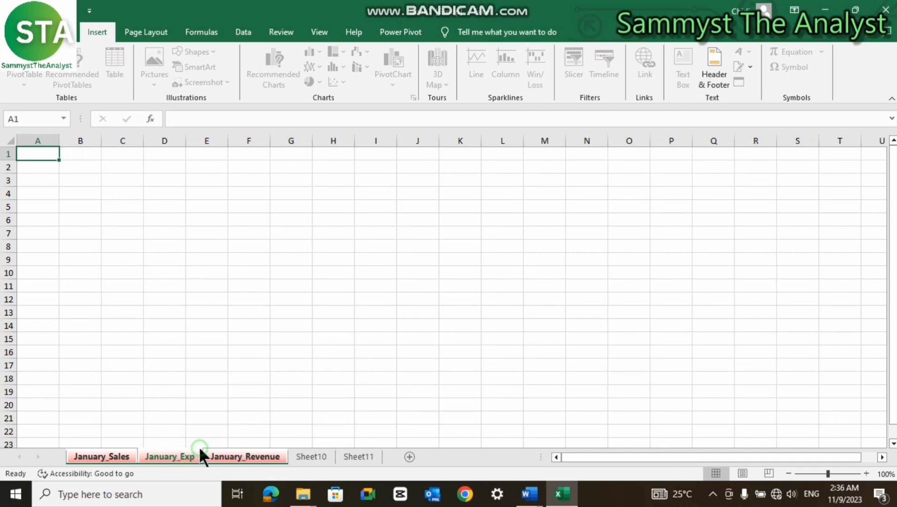
left_click(218, 454)
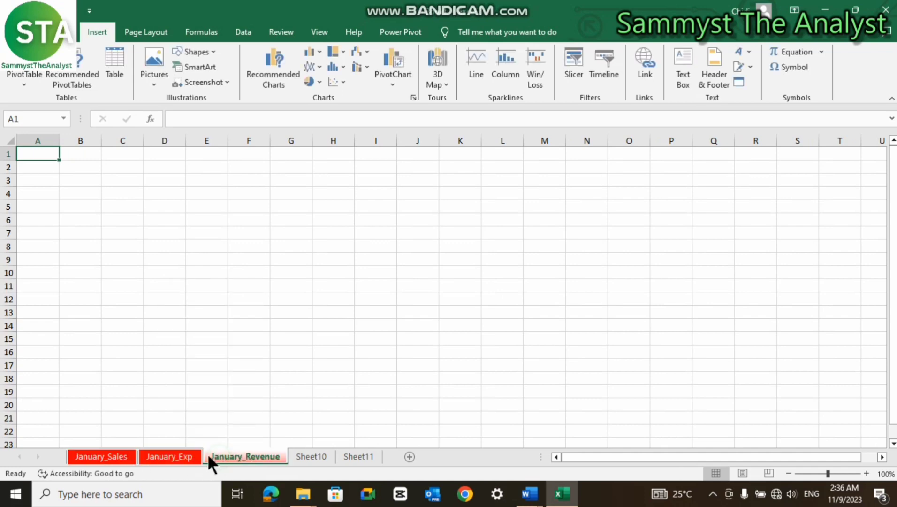
- Set the January_Revenue and January_Exp tab colours to No Color
right_click(241, 451)
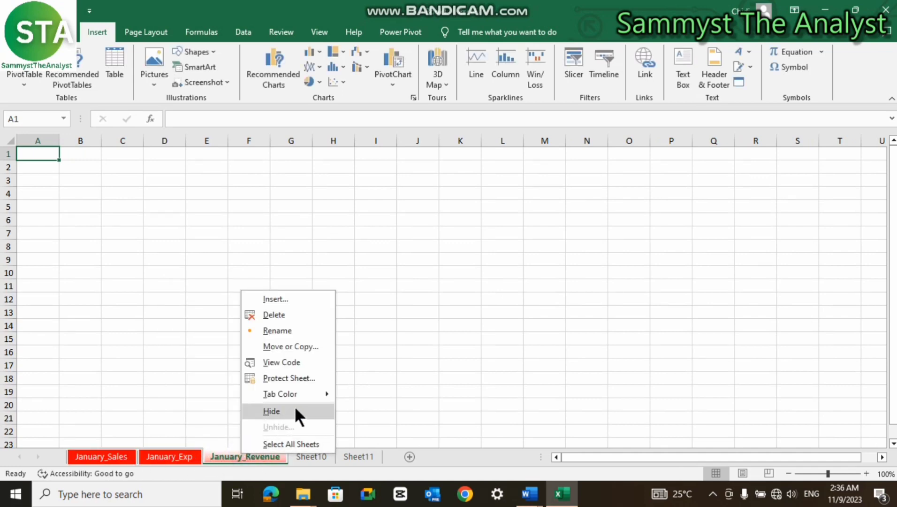
mouse_move(312, 393)
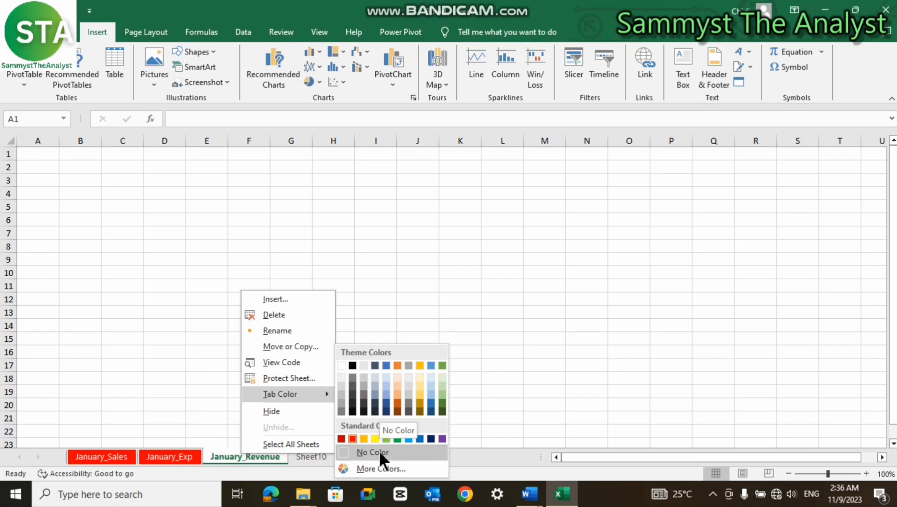
left_click(376, 453)
right_click(167, 453)
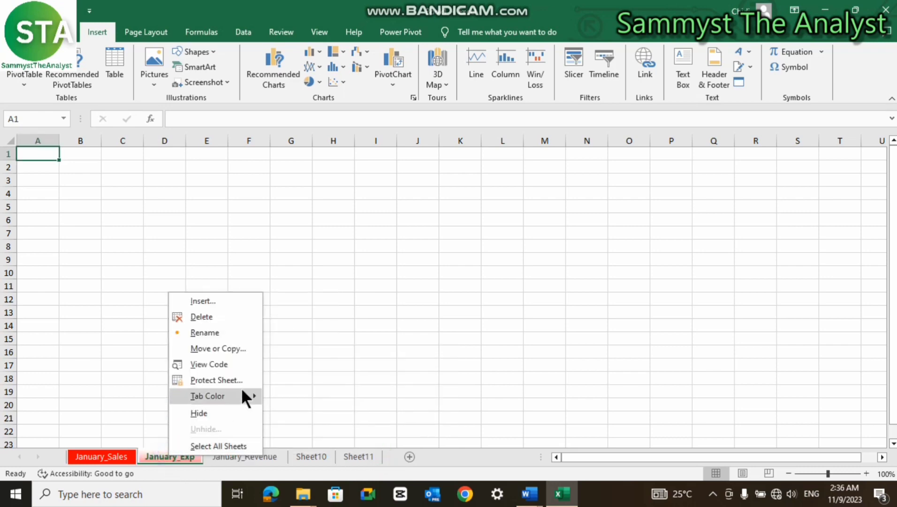
mouse_move(242, 395)
left_click(297, 450)
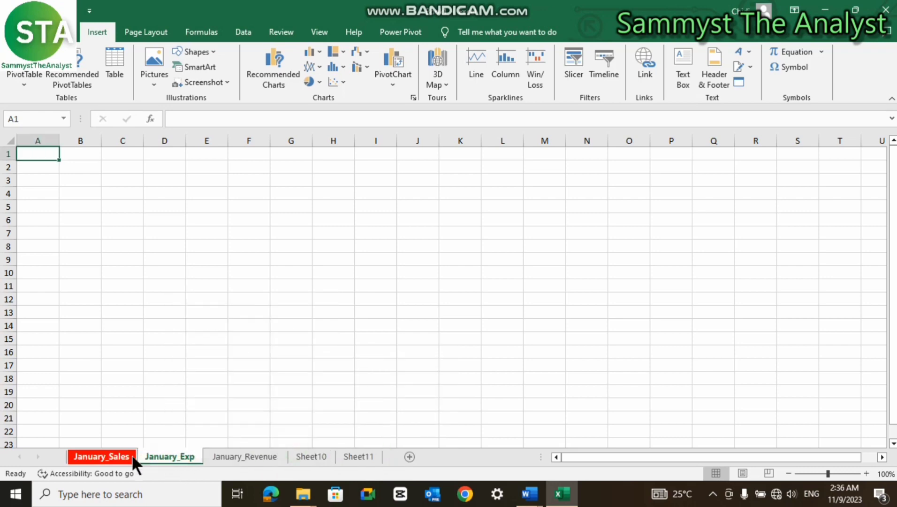
- Check the tabs across sheets, ending on January_Exp with the Home ribbon showing
left_click(210, 452)
left_click(327, 452)
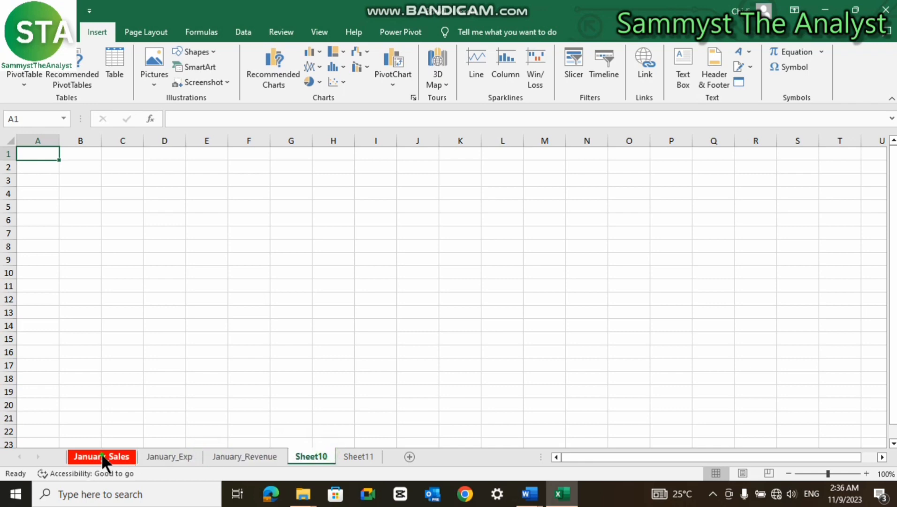
left_click(102, 455)
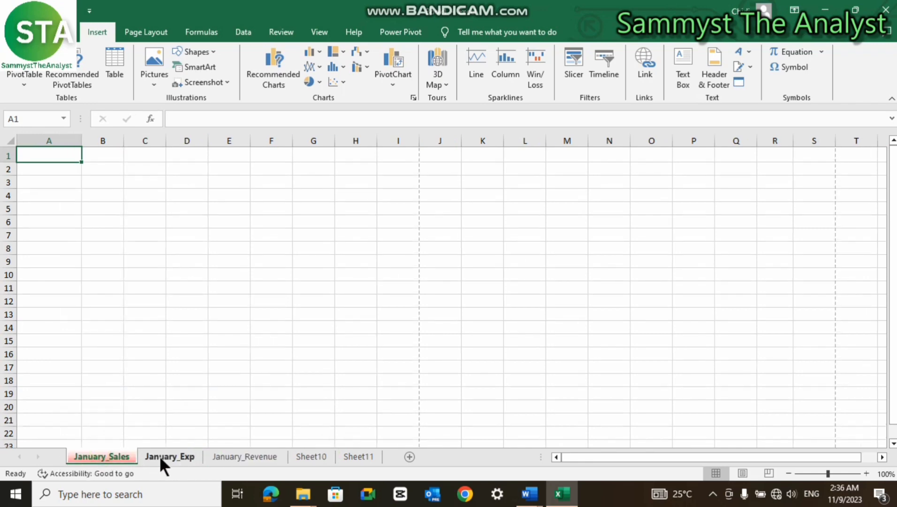
left_click(159, 454)
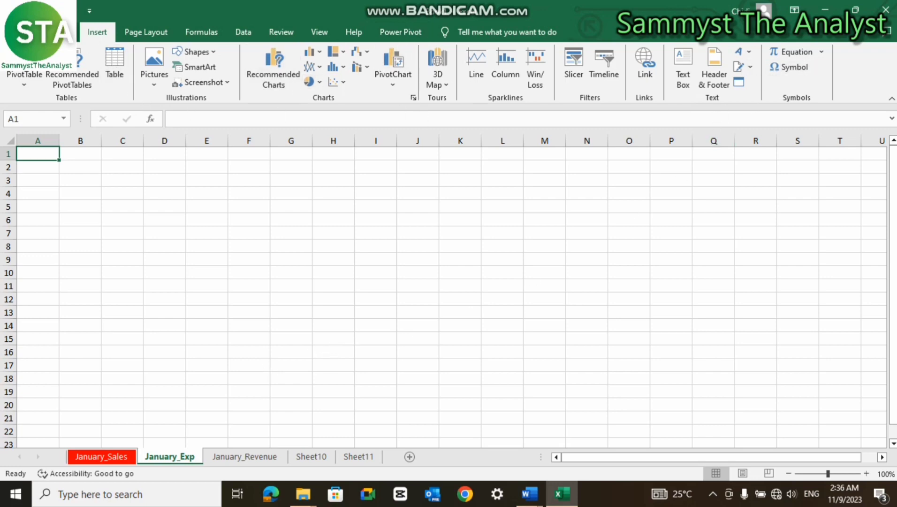
left_click(61, 32)
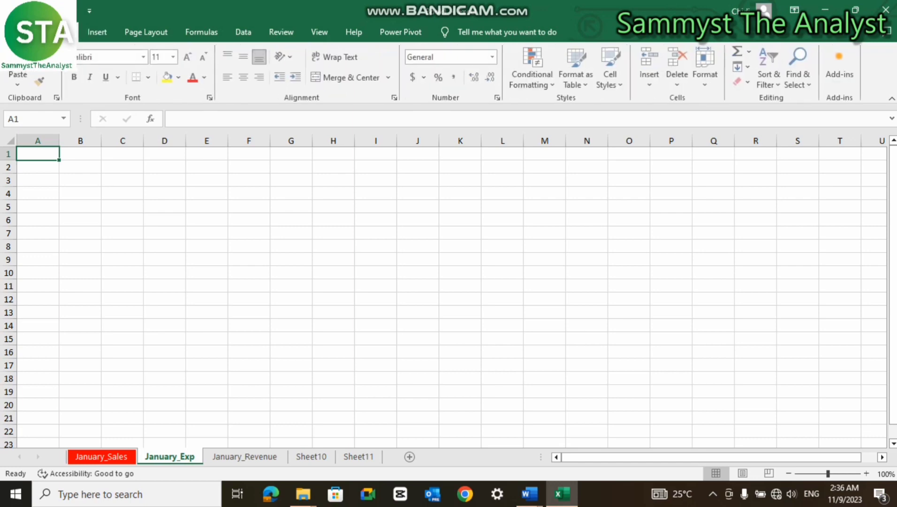
- Copy January_Exp to (new book) via Format > Move or Copy with Create a copy ticked
left_click(706, 79)
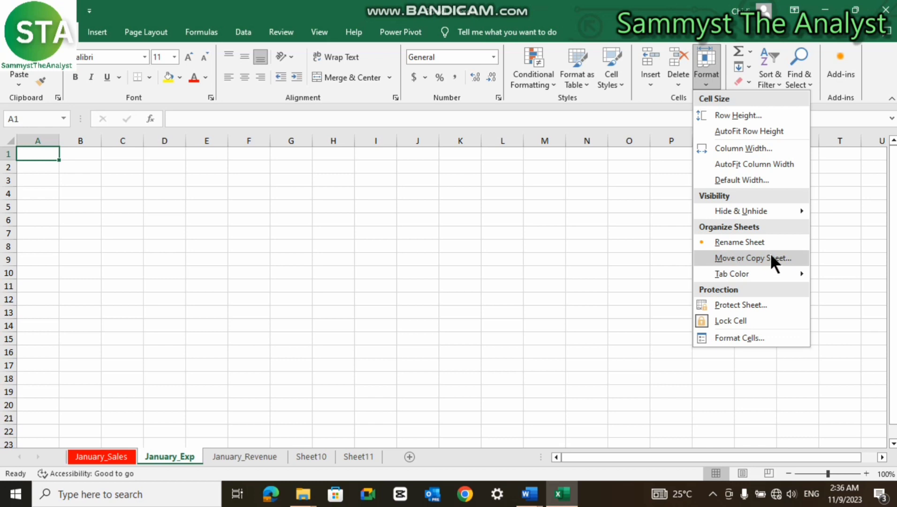
left_click(747, 258)
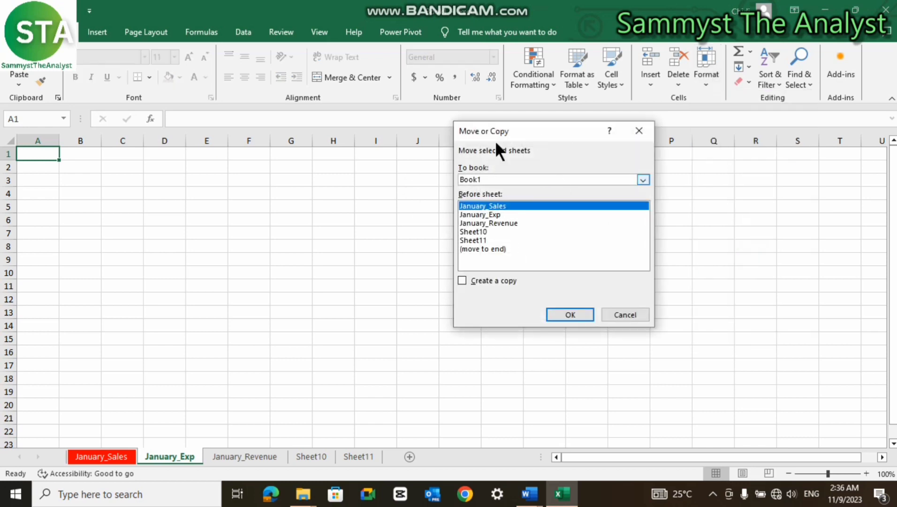
mouse_move(416, 2)
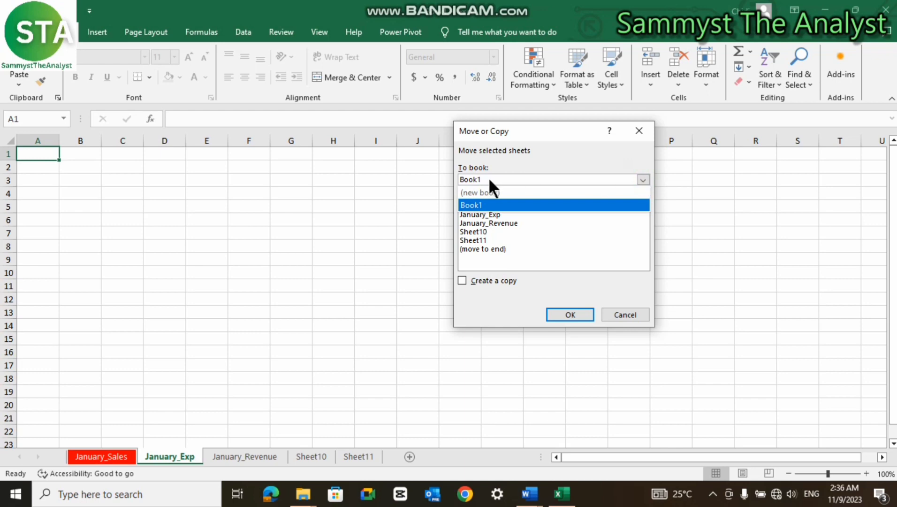
left_click(498, 192)
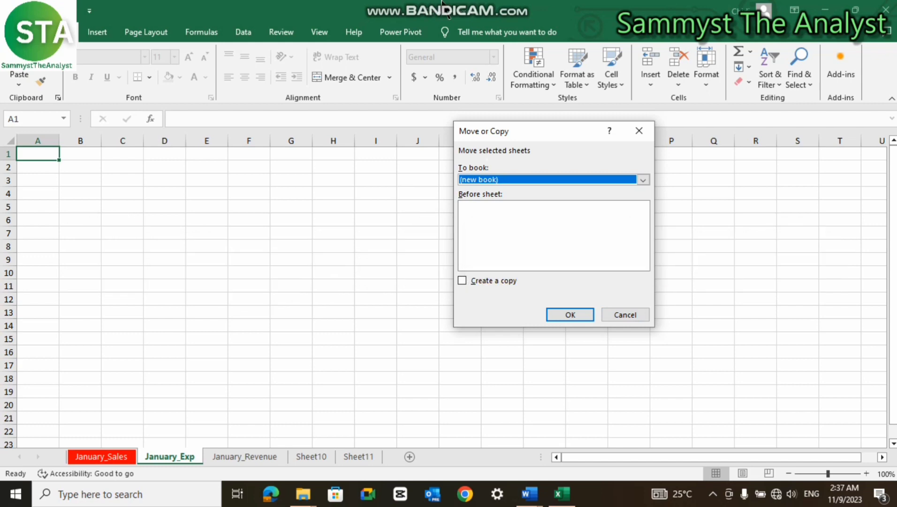
mouse_move(443, 2)
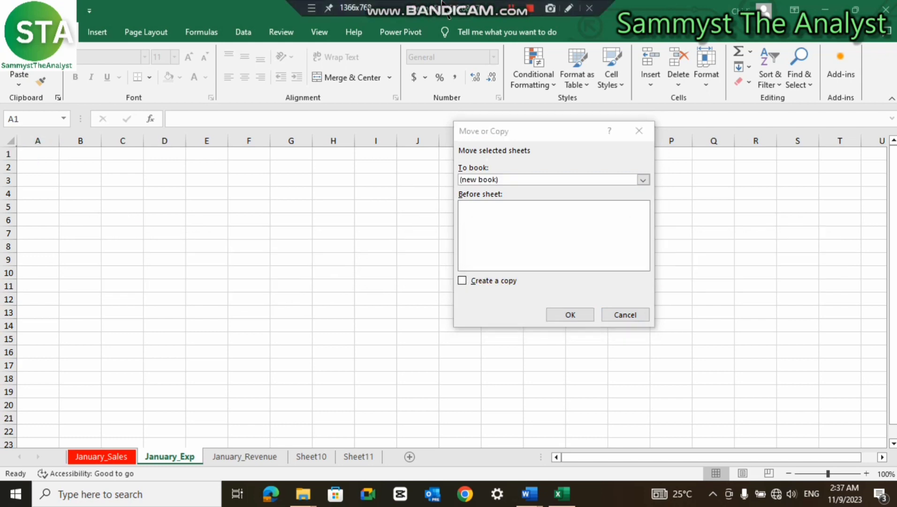
left_click(461, 280)
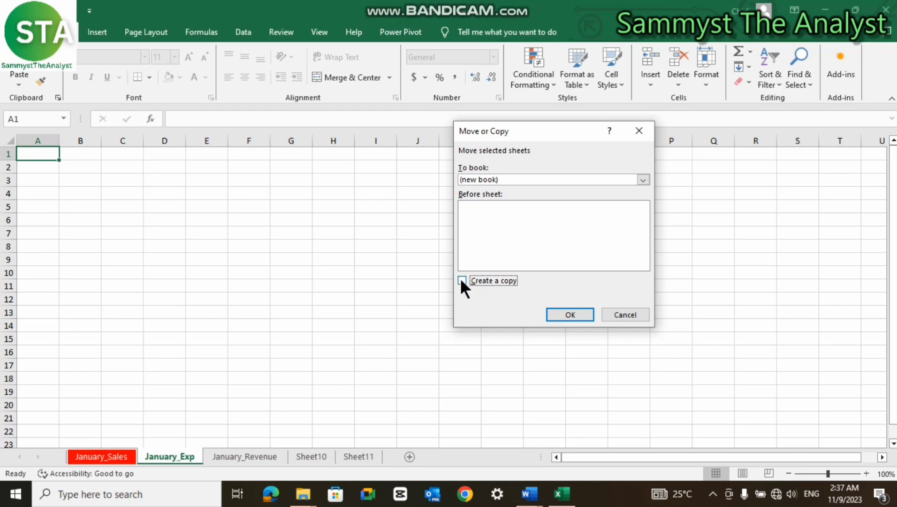
left_click(569, 315)
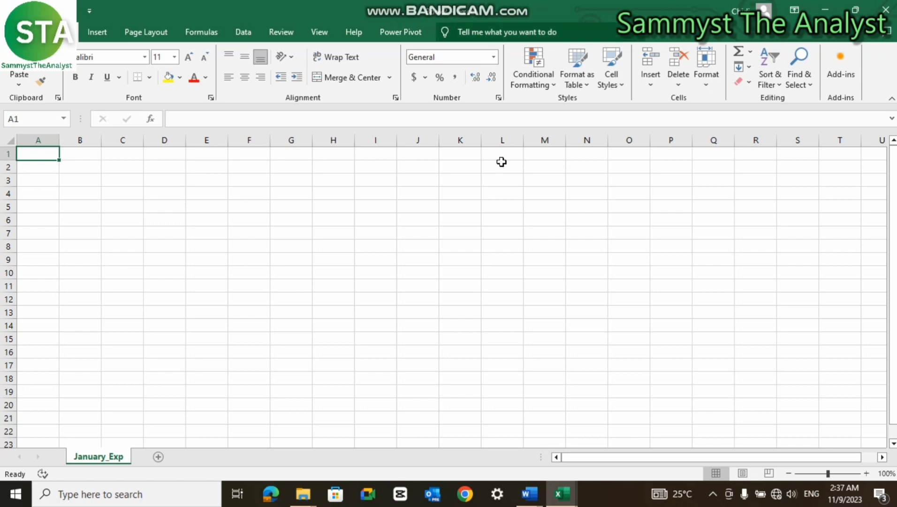
- Preview the two open workbooks from the taskbar and return to Book1
left_click(565, 496)
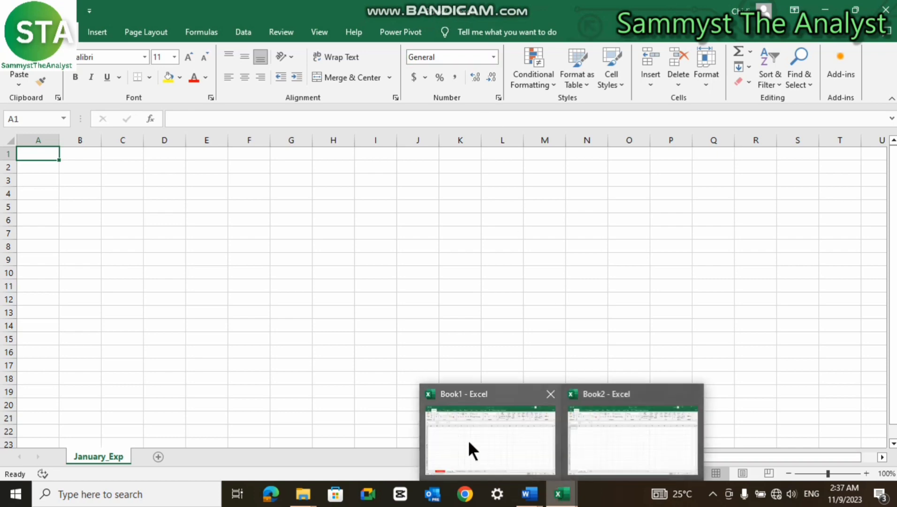
mouse_move(459, 421)
mouse_move(611, 420)
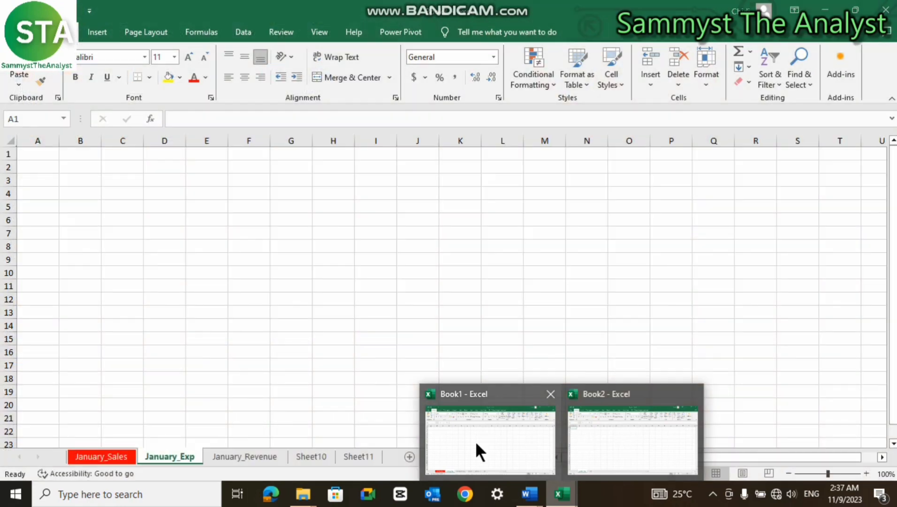
left_click(627, 436)
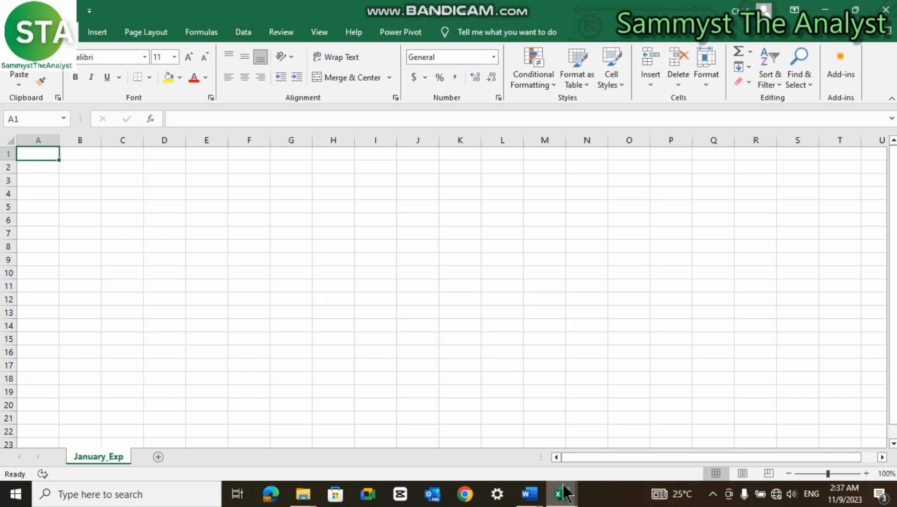
mouse_move(563, 494)
left_click(496, 452)
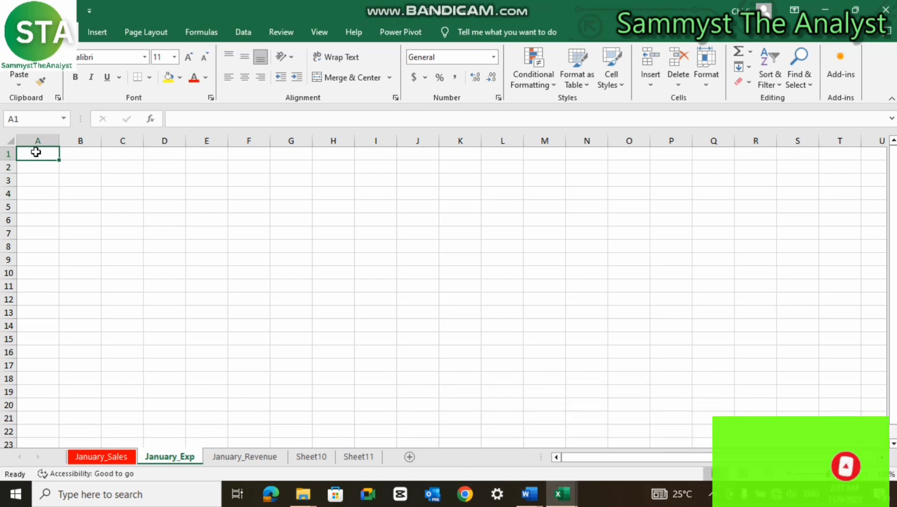
- Select A1:K16 and then cell F7 in Book1, then switch to Book2
left_click_drag(34, 151, 496, 377)
left_click(270, 233)
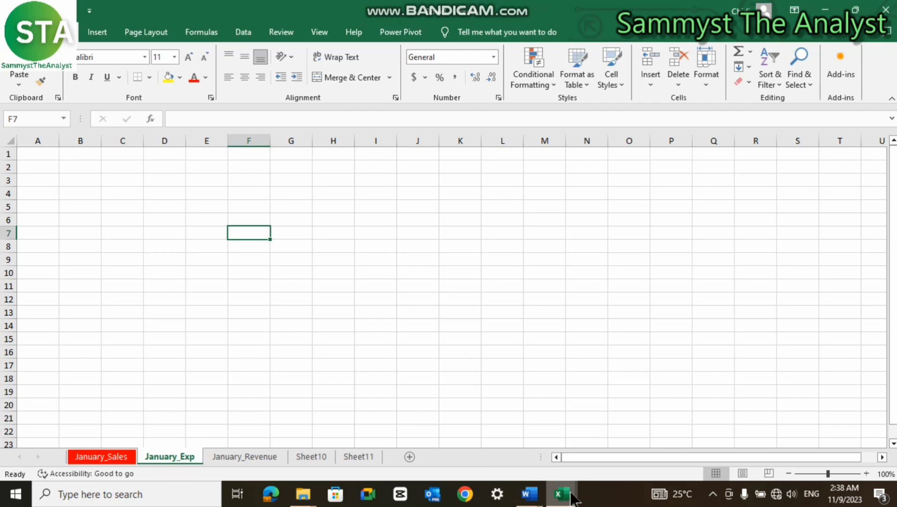
mouse_move(571, 494)
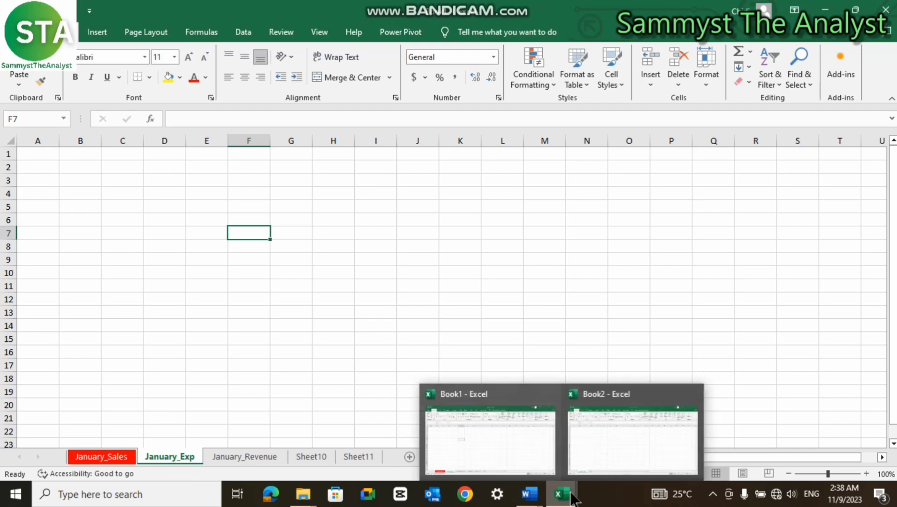
left_click(623, 434)
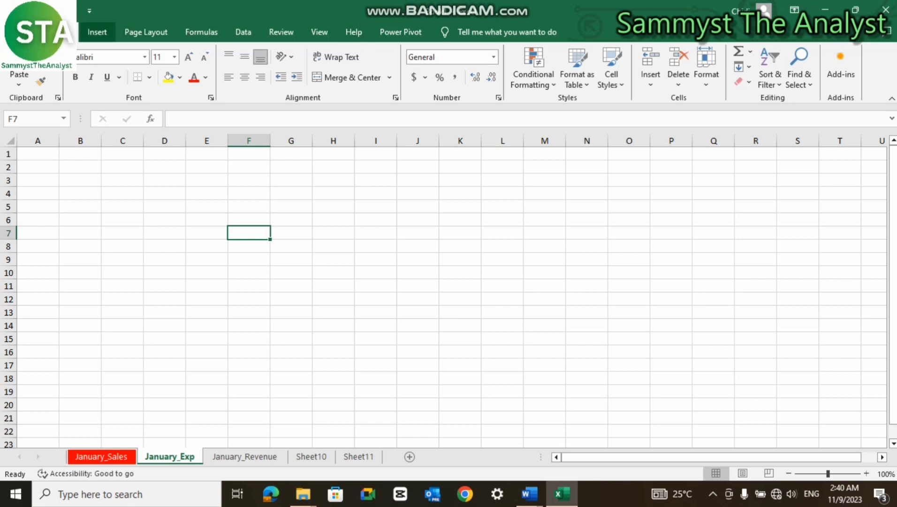
- Create a new blank workbook, close it with the window's X, then reopen the File start page
left_click(61, 32)
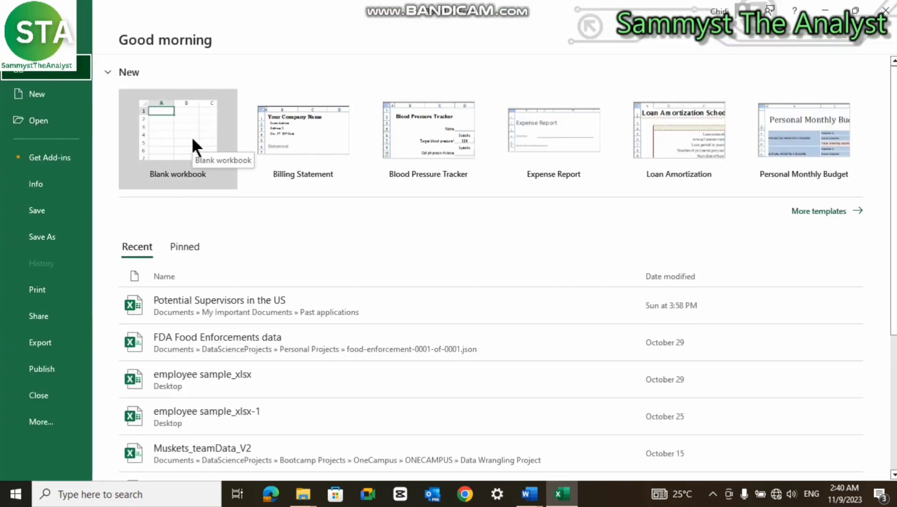
left_click(23, 39)
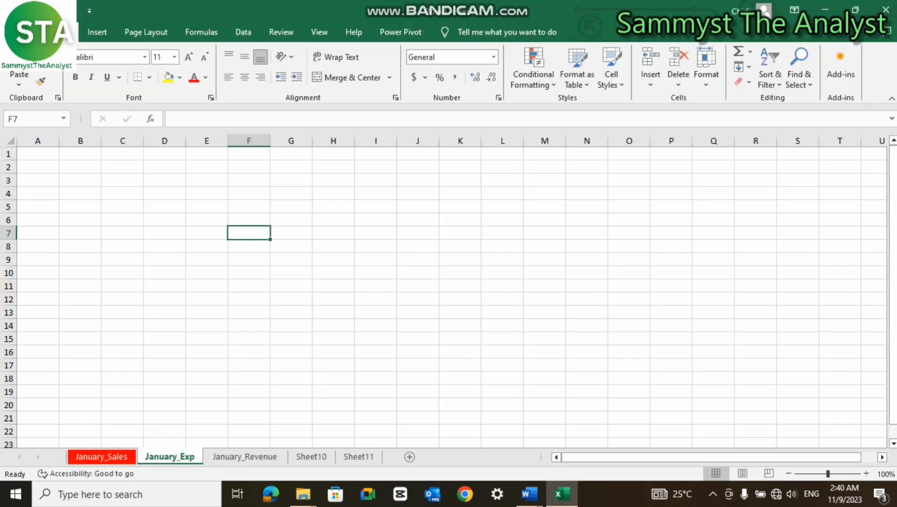
left_click(20, 32)
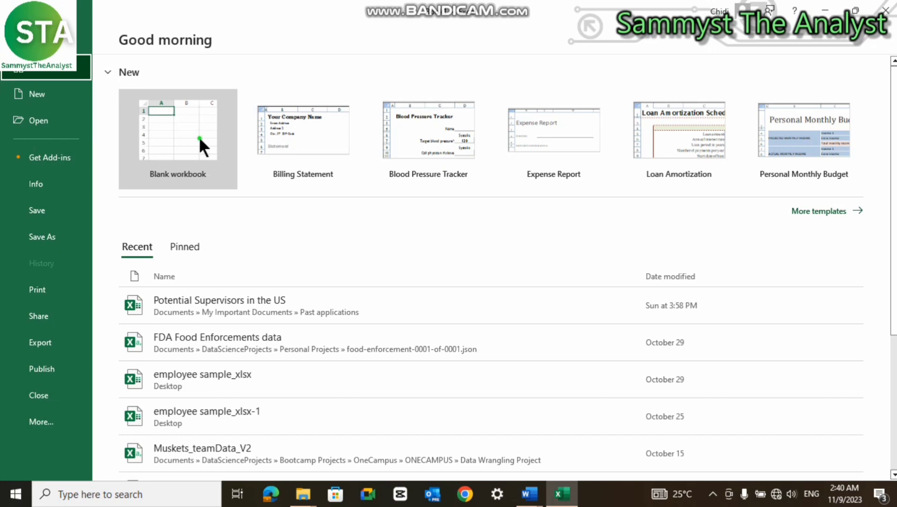
left_click(199, 136)
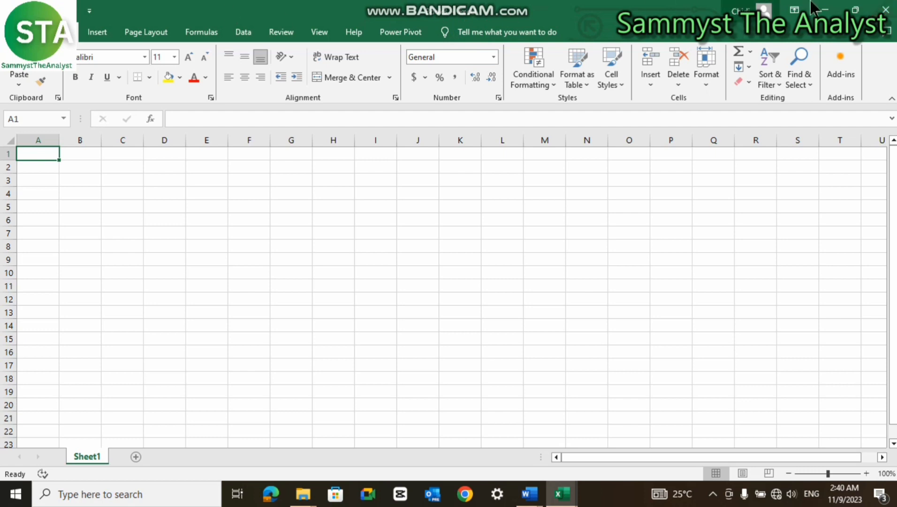
left_click(886, 11)
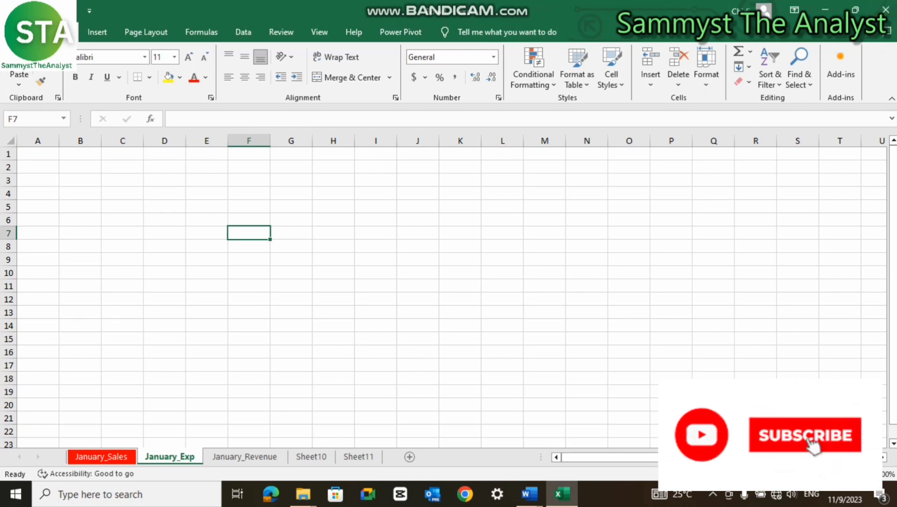
left_click(18, 32)
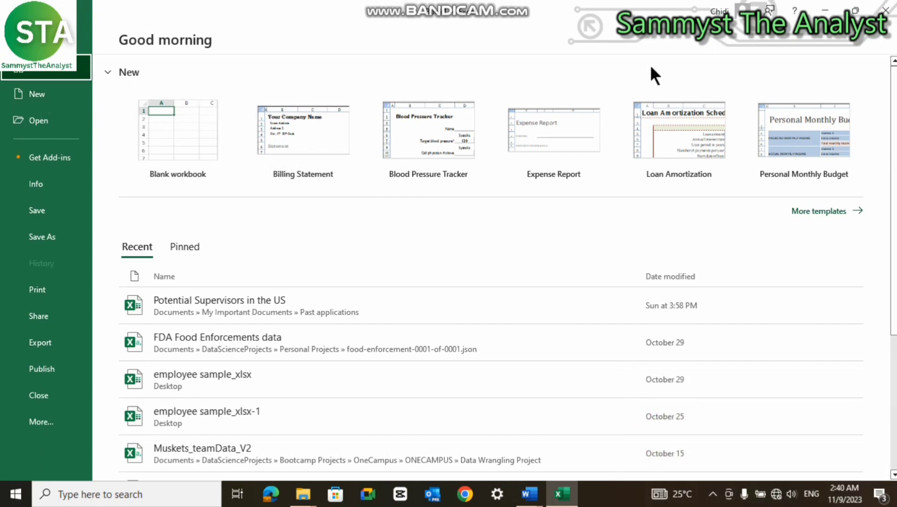
- Save Book1 to the Documents folder under the new name 'Sample Workbook'
left_click(60, 119)
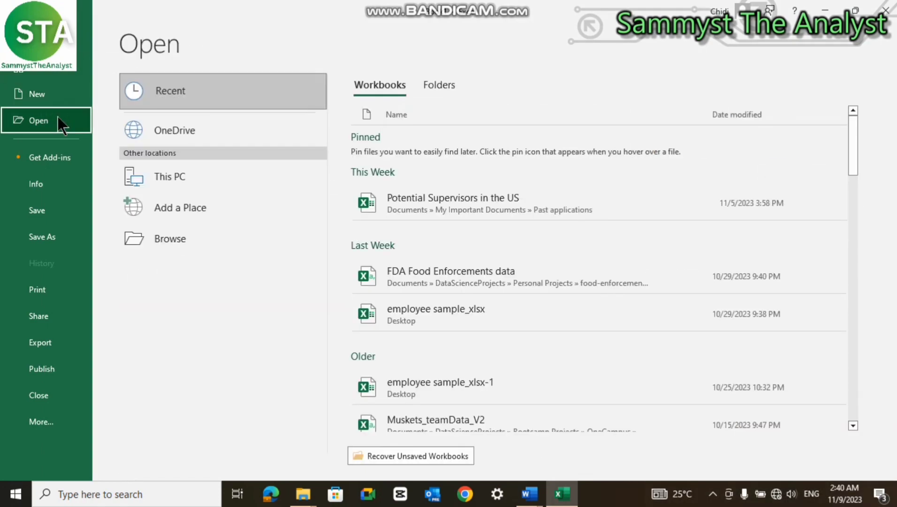
left_click(32, 69)
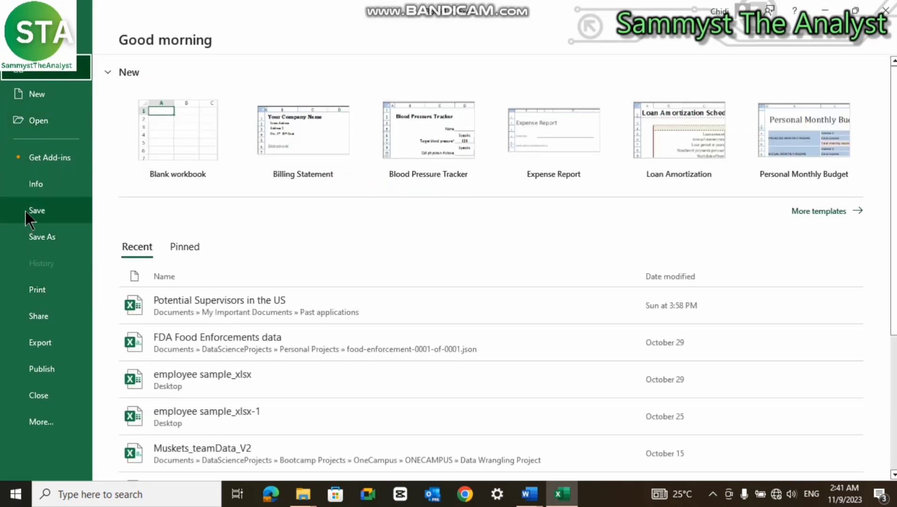
left_click(33, 234)
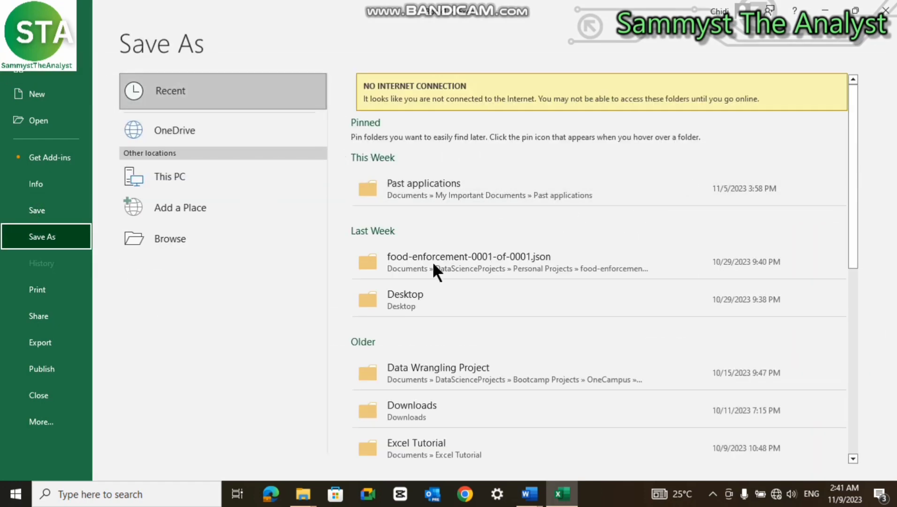
scroll(489, 331, "down", 4)
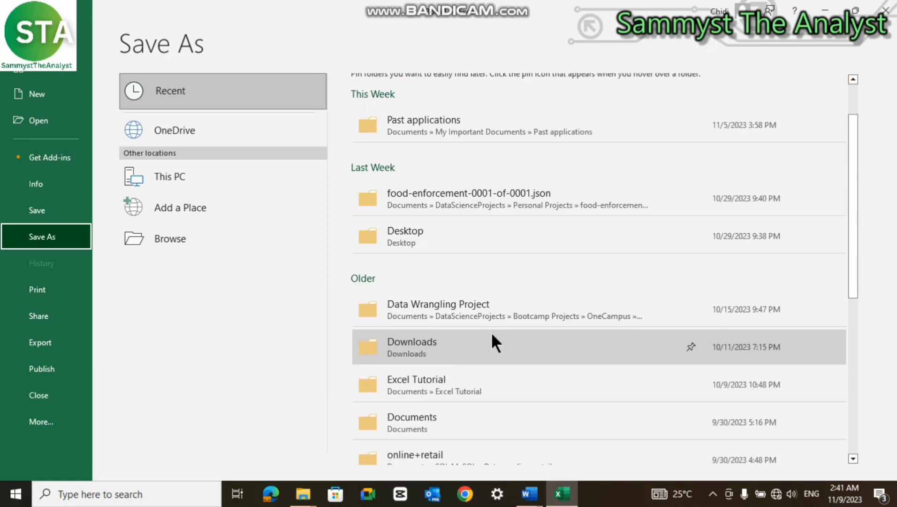
left_click(466, 291)
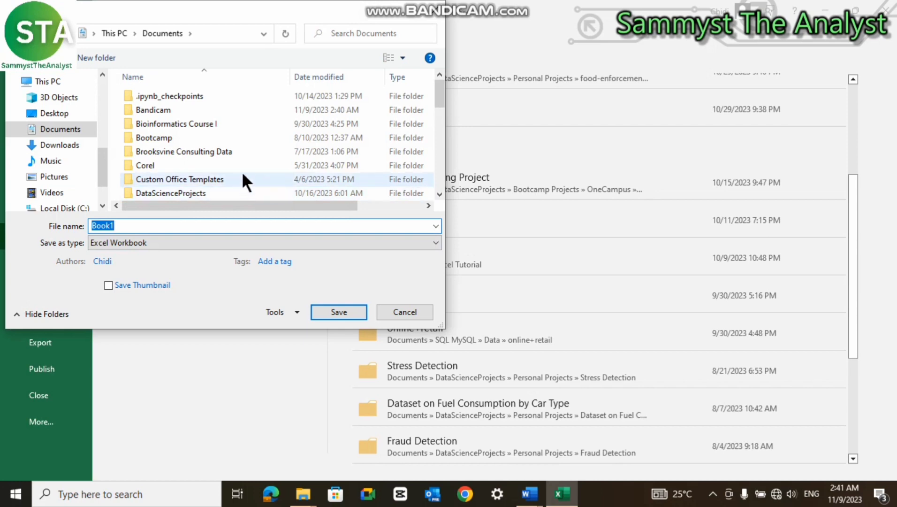
type("Samo")
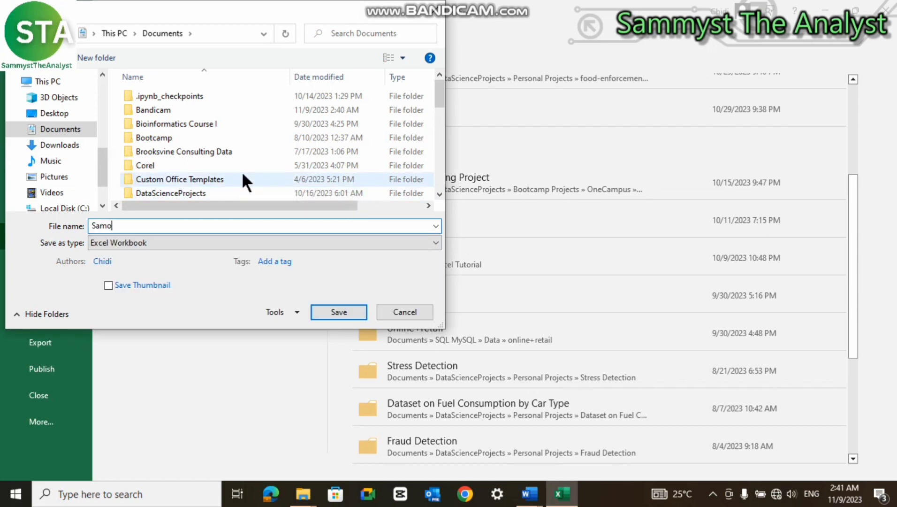
key("BackSpace")
type("ple Workbook")
left_click(333, 313)
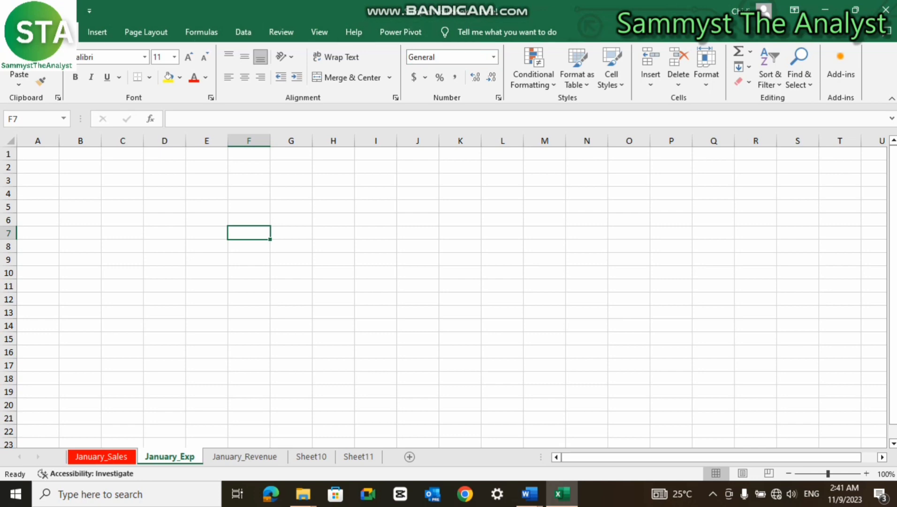
- Leave the File backstage and open the Home tab's Format menu in the Cells group
left_click(19, 31)
left_click(19, 36)
left_click(708, 89)
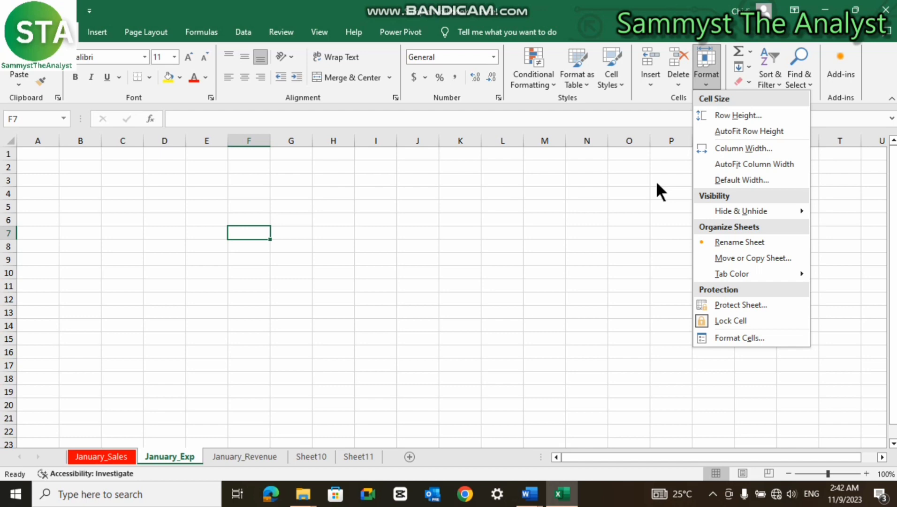
- Protect the workbook structure with a password, entering it twice to confirm
left_click(236, 35)
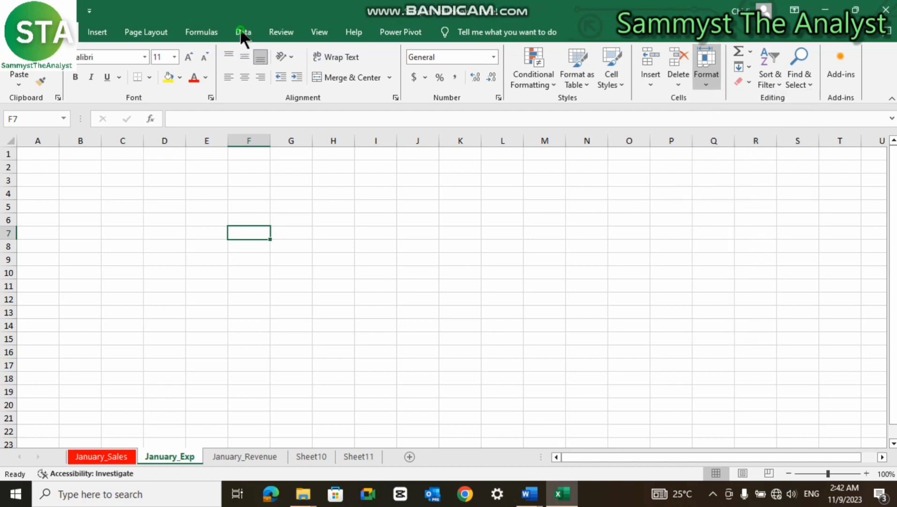
left_click(241, 33)
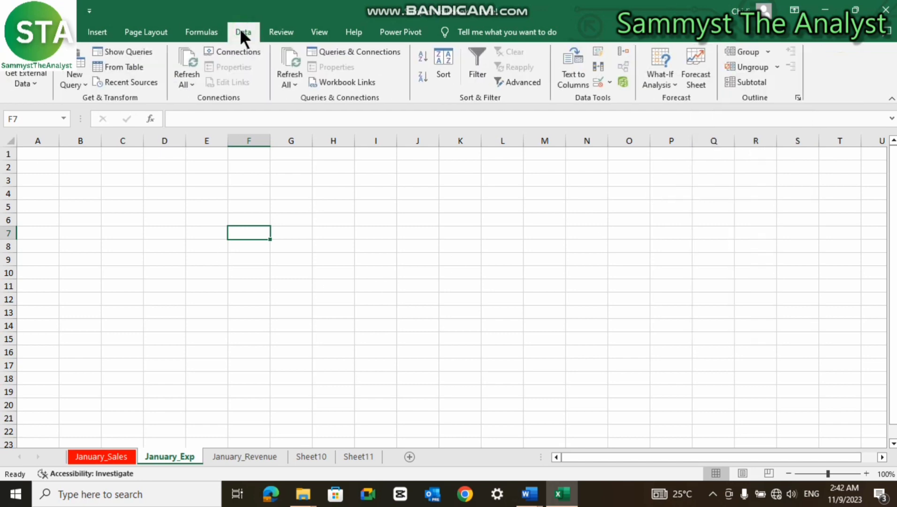
left_click(273, 31)
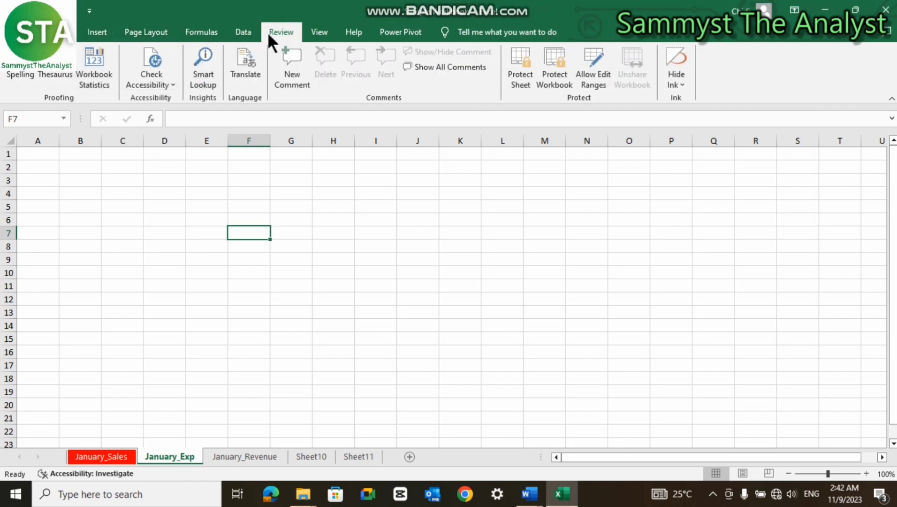
left_click(554, 76)
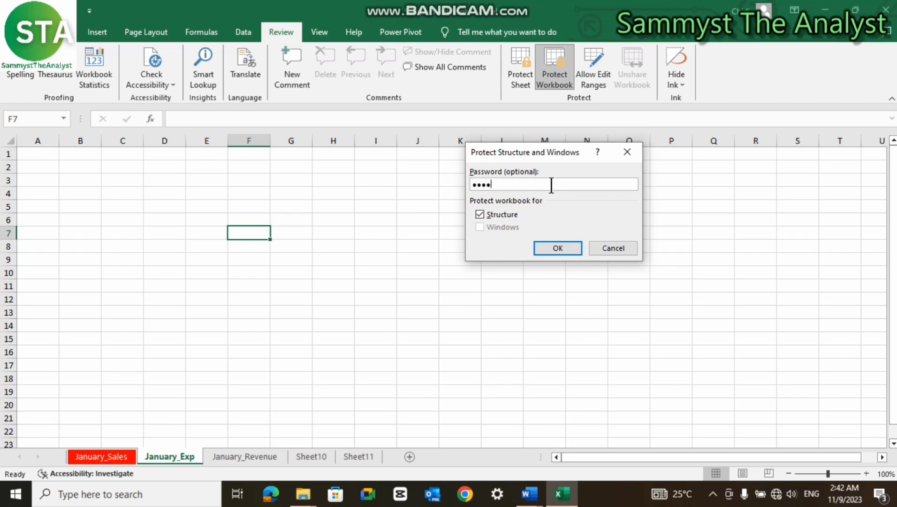
type("••••")
left_click(561, 246)
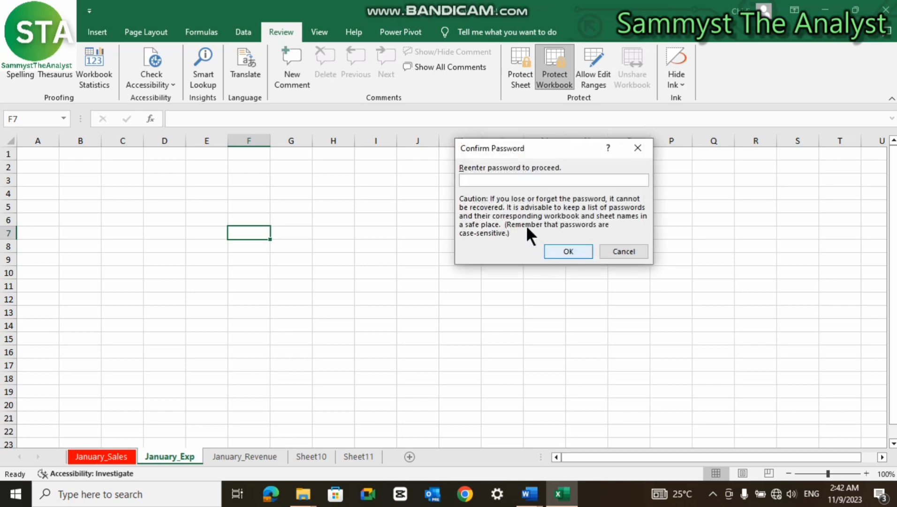
type("••")
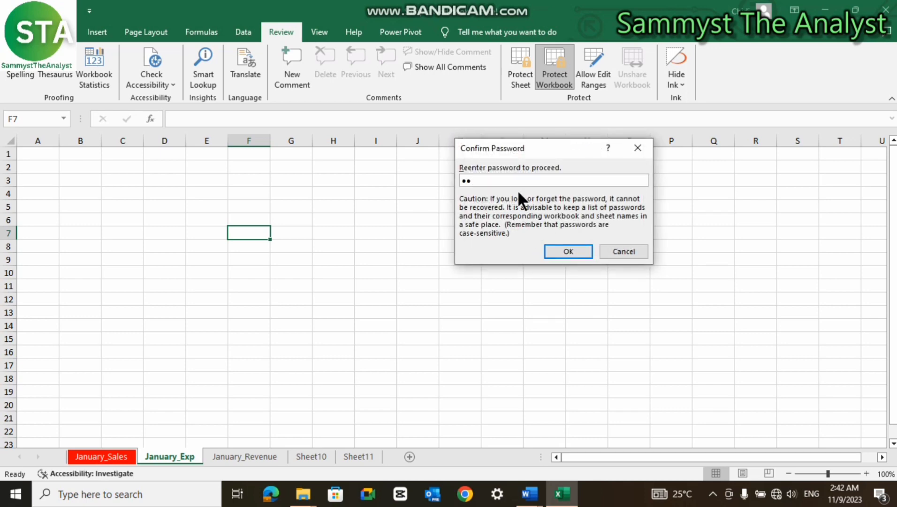
type("••••••")
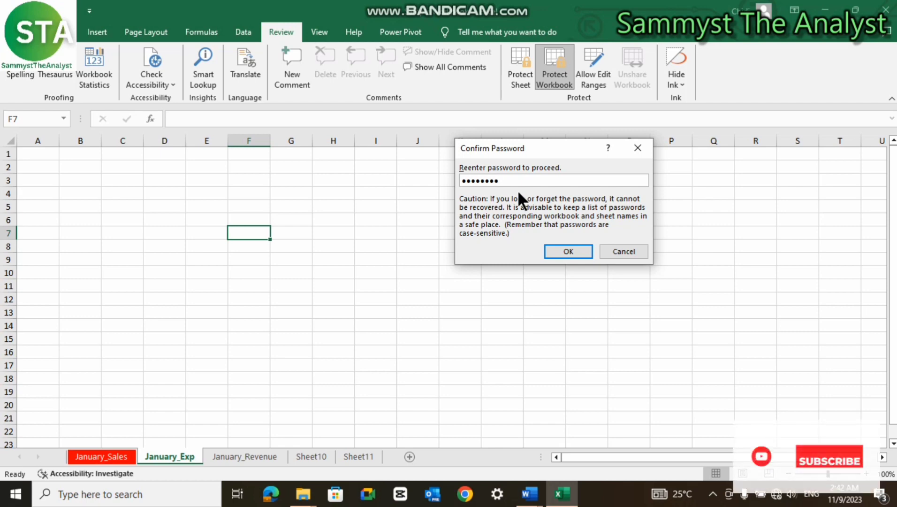
left_click(560, 248)
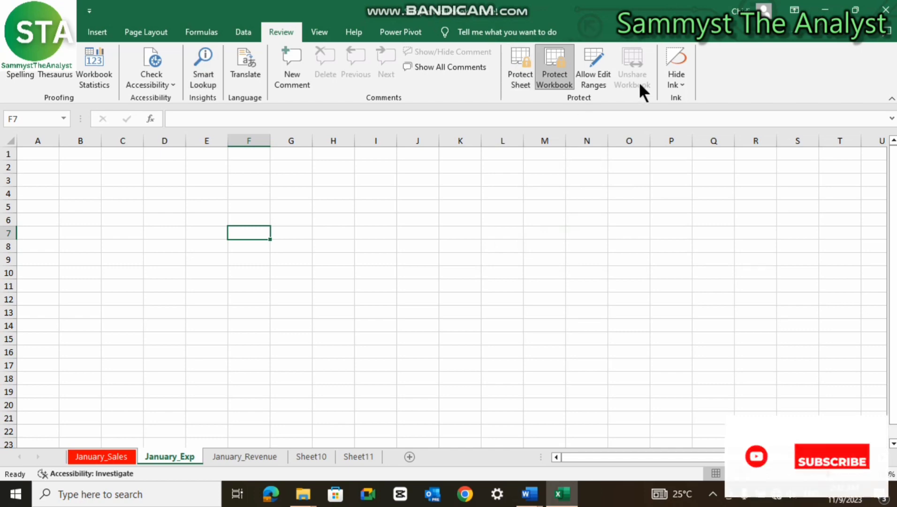
- Close Sample Workbook, saving the changes
left_click(61, 32)
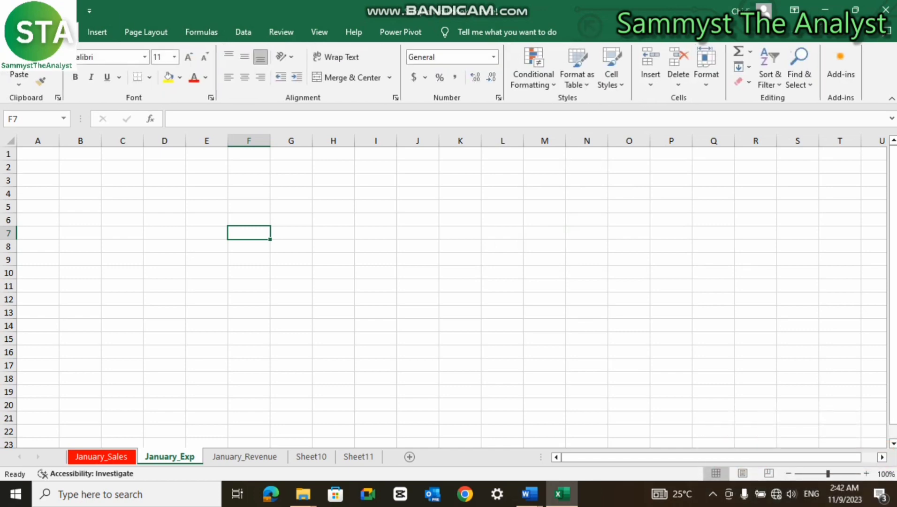
left_click(889, 10)
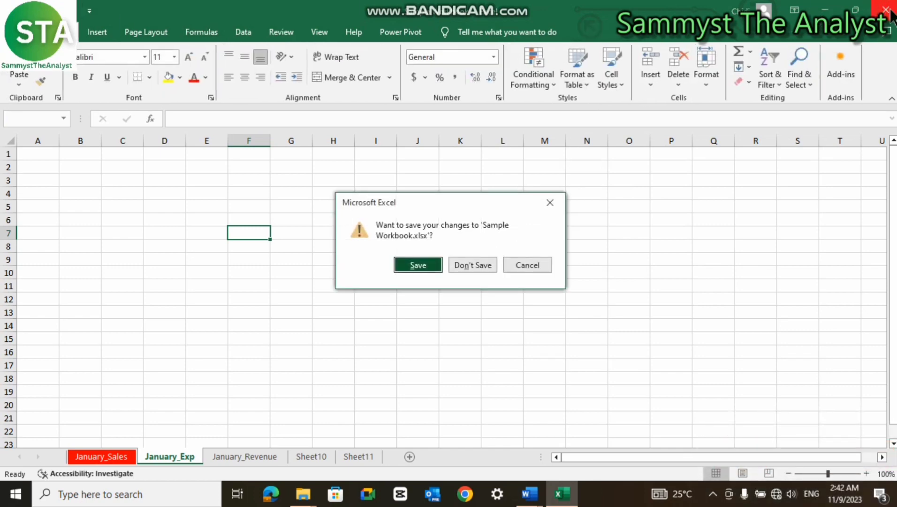
left_click(426, 267)
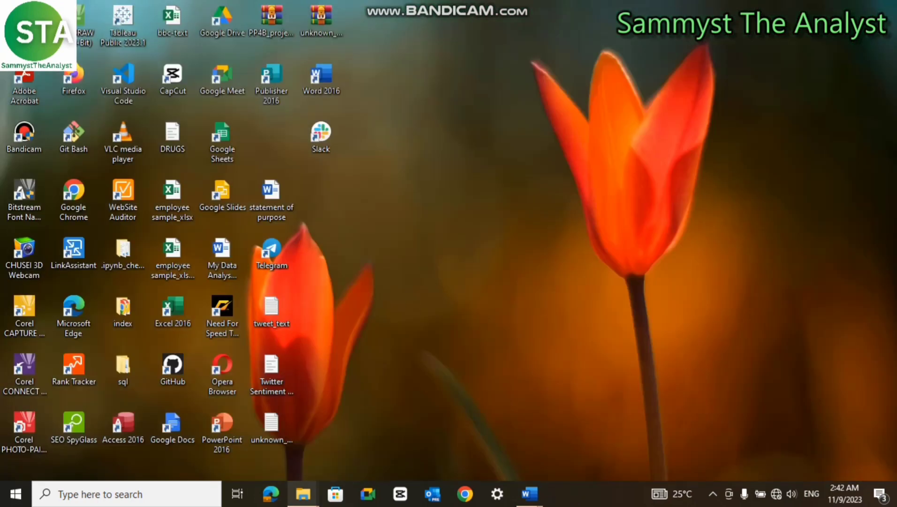
- In File Explorer's Documents folder, open Sample Workbook to reopen it in Excel
mouse_move(304, 493)
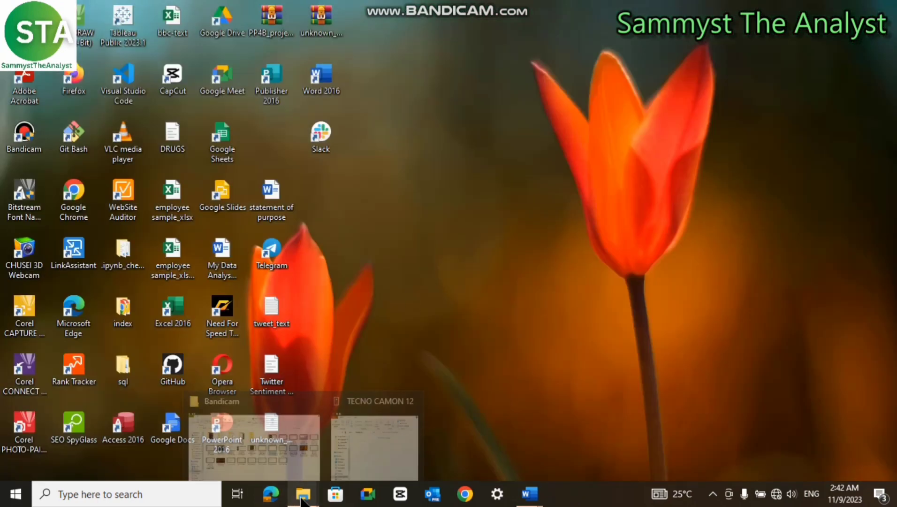
left_click(291, 442)
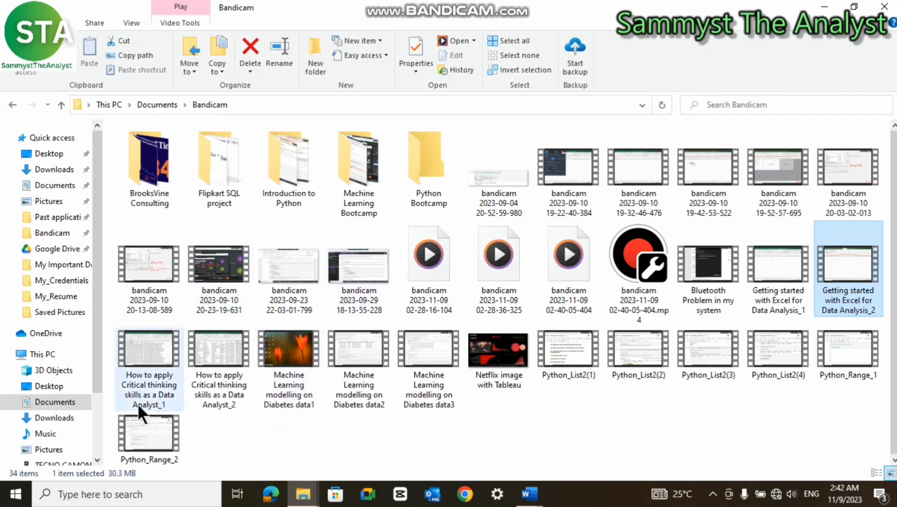
left_click(55, 405)
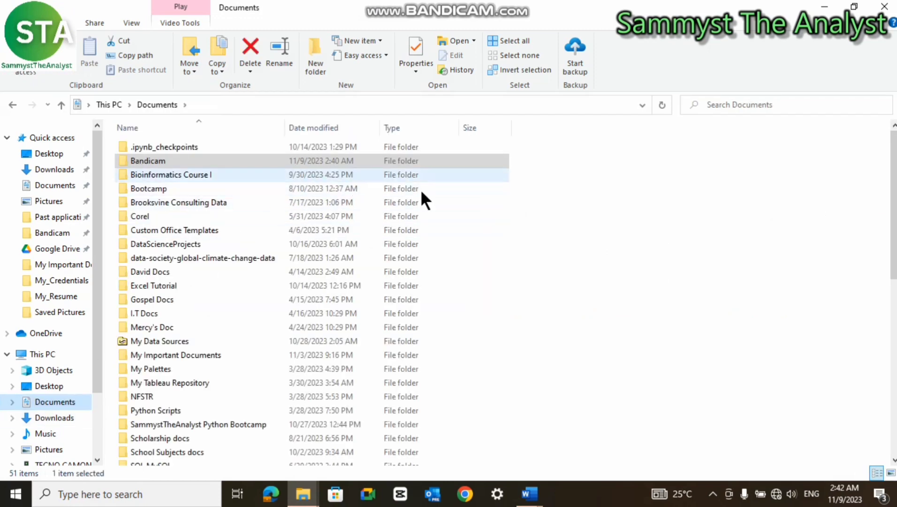
scroll(529, 300, "down", 2)
scroll(672, 281, "down", 4)
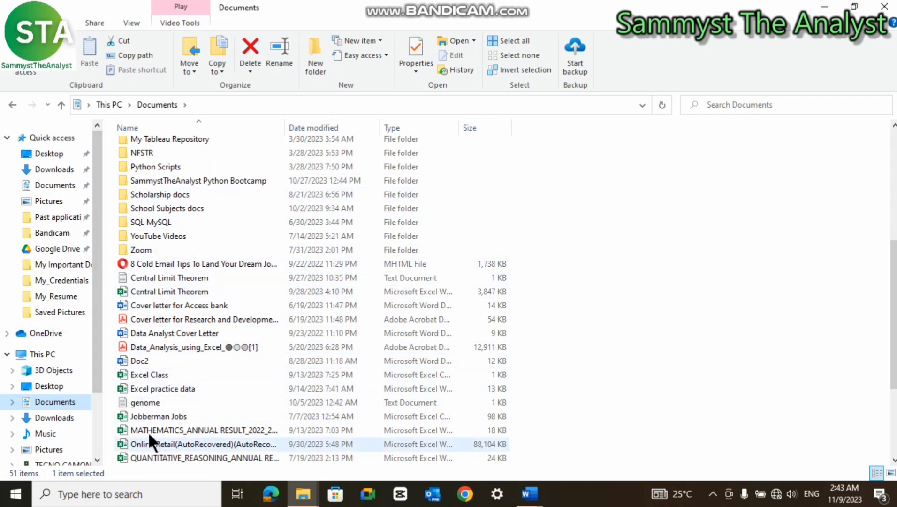
scroll(231, 366, "down", 3)
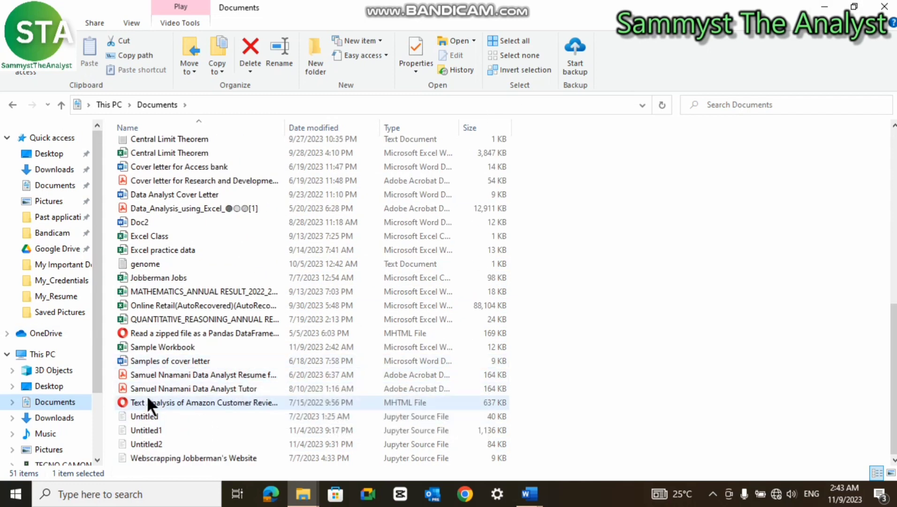
double_click(158, 347)
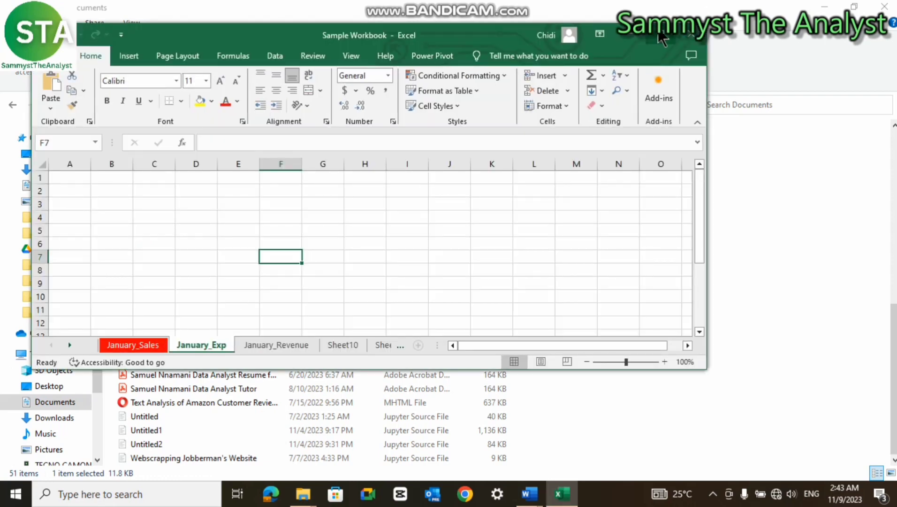
- Maximize Excel and enter 'dfe' in cell F7 of January_Exp
left_click(661, 34)
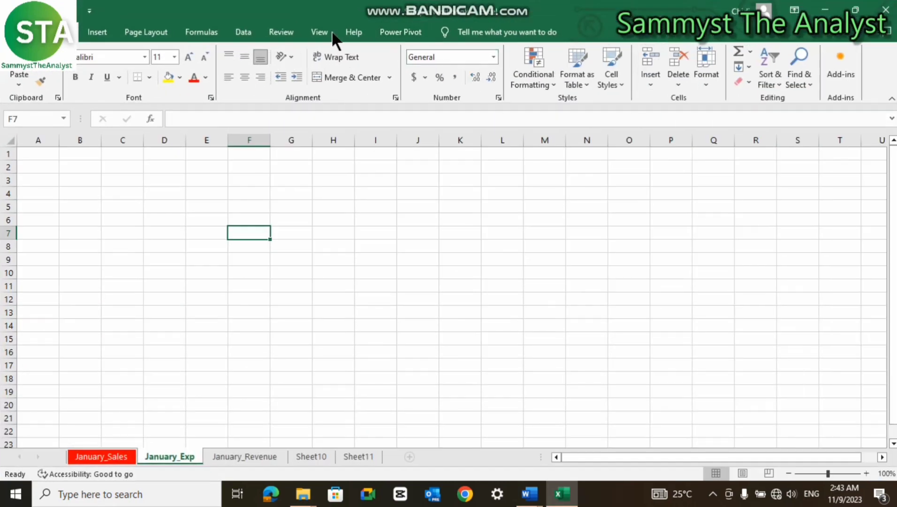
left_click(294, 32)
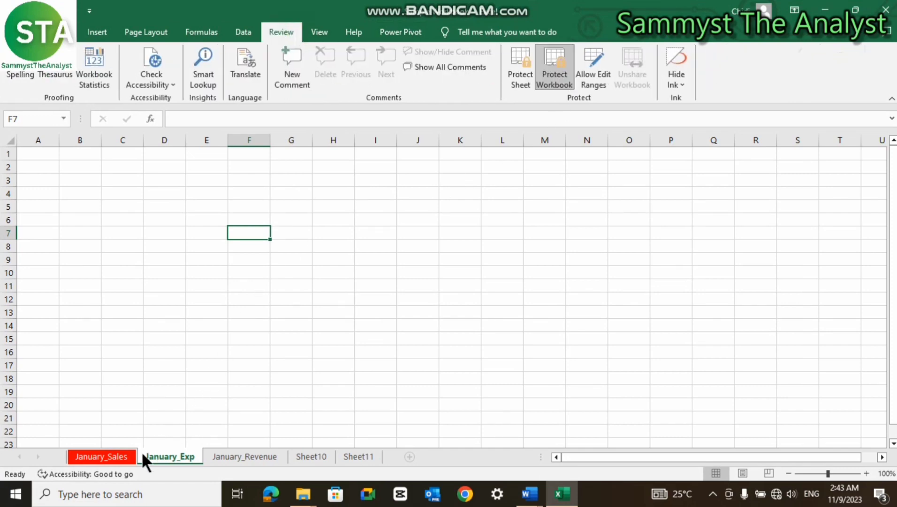
double_click(260, 233)
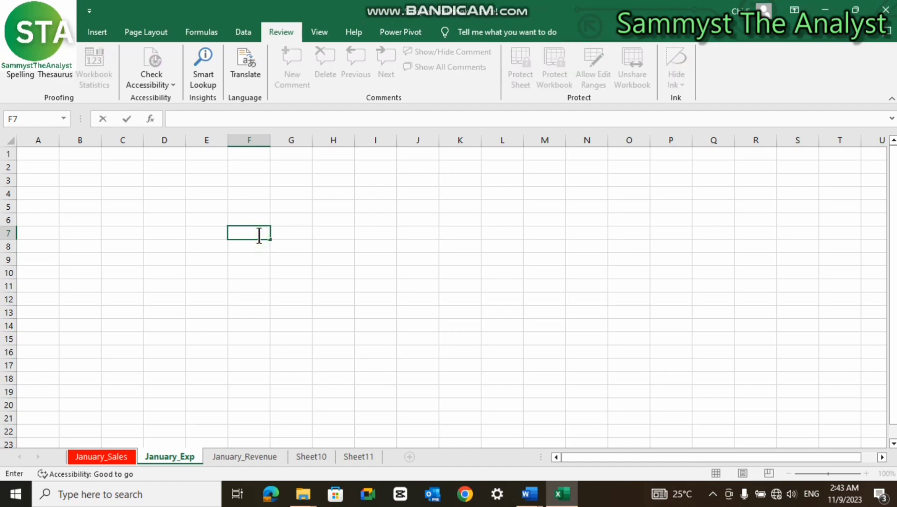
type("dfe")
key("Return")
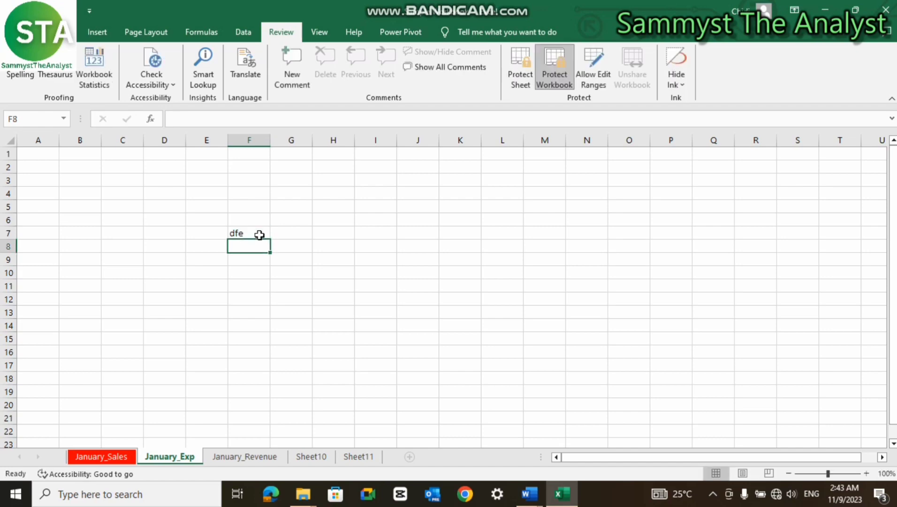
left_click(259, 235)
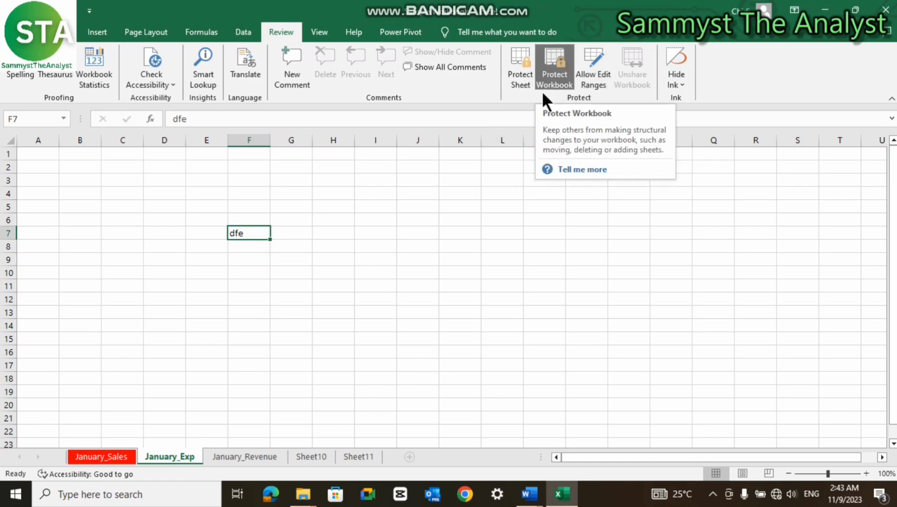
- Look through the Home and Review tabs and the Format menu, then go to January_Sales
left_click(60, 32)
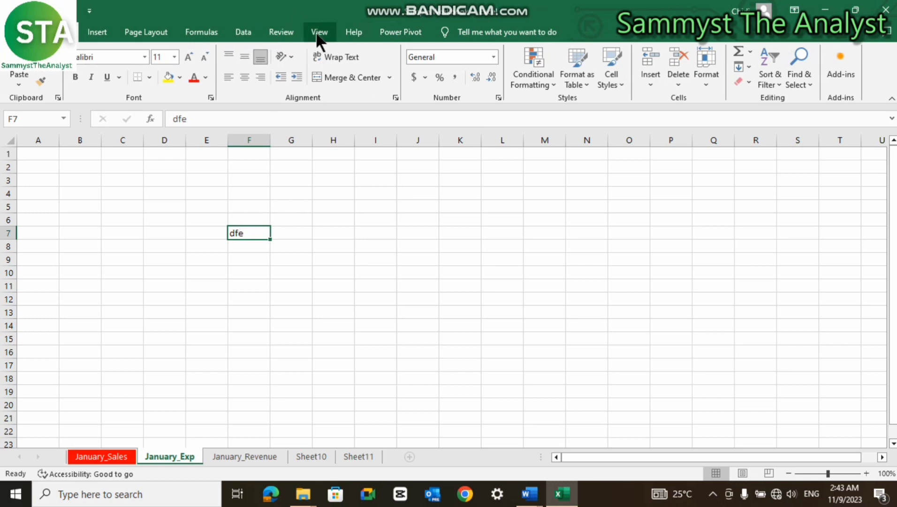
left_click(294, 33)
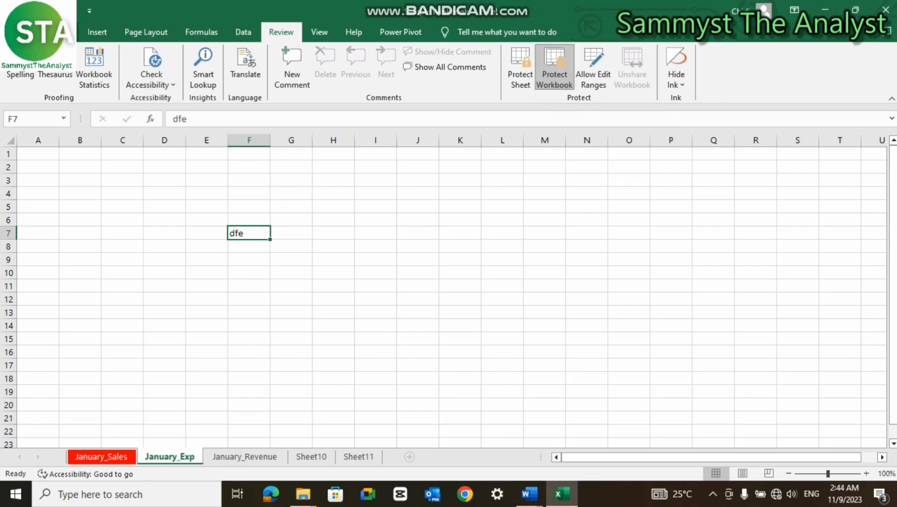
left_click(59, 32)
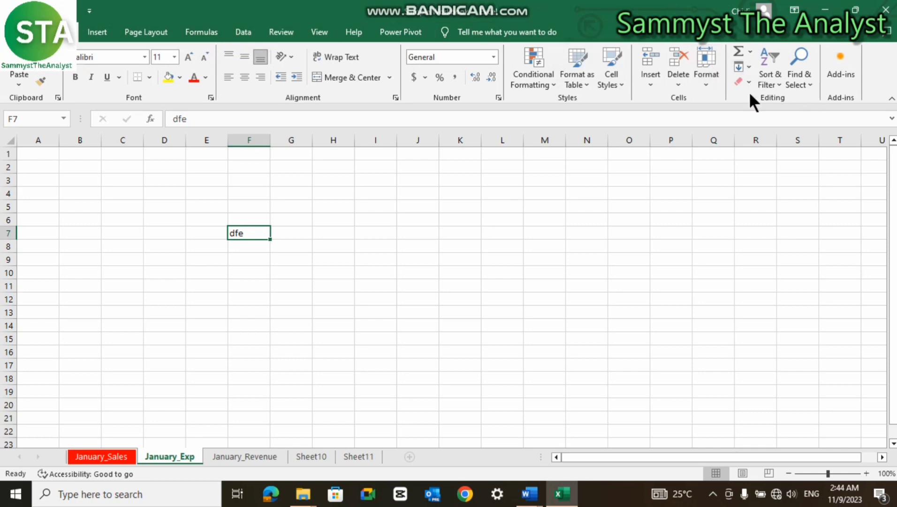
left_click(710, 85)
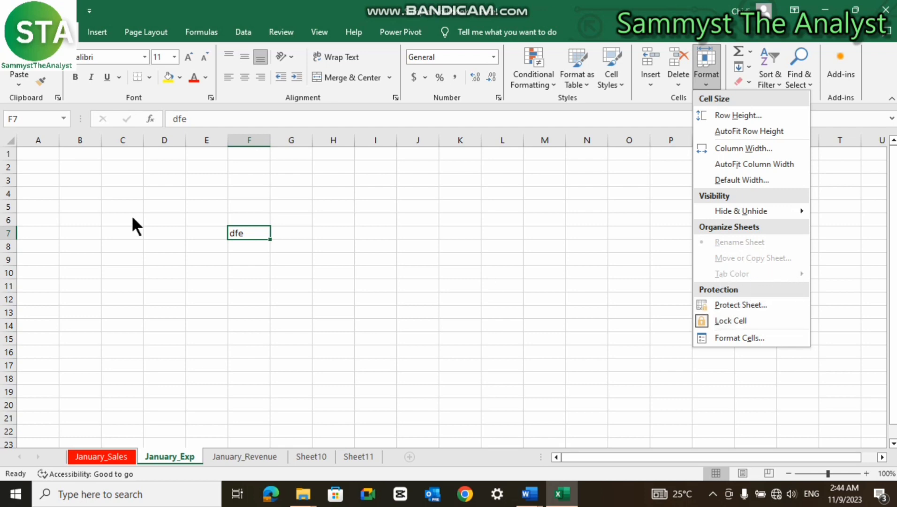
left_click(253, 230)
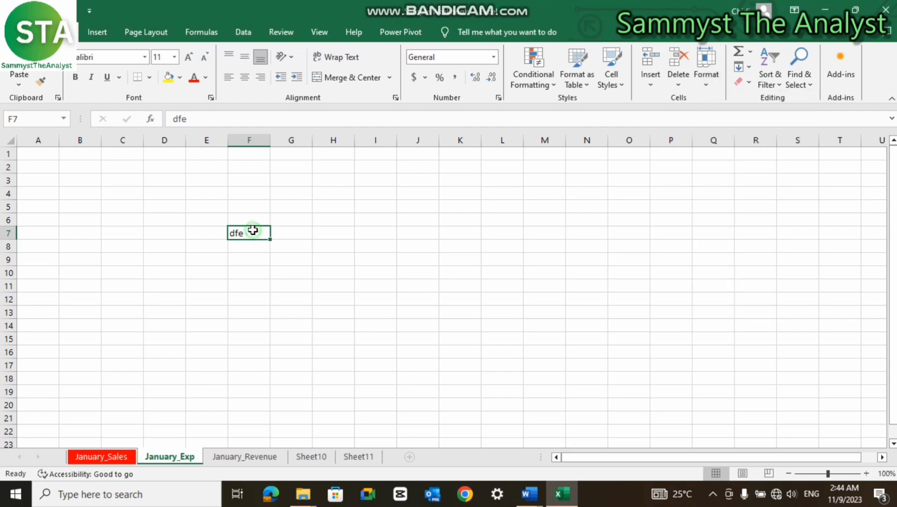
left_click(512, 8)
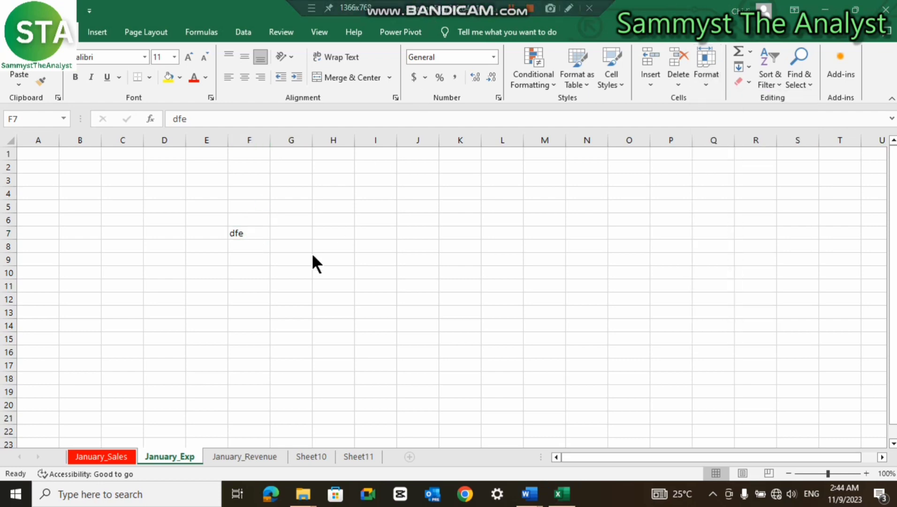
left_click(259, 236)
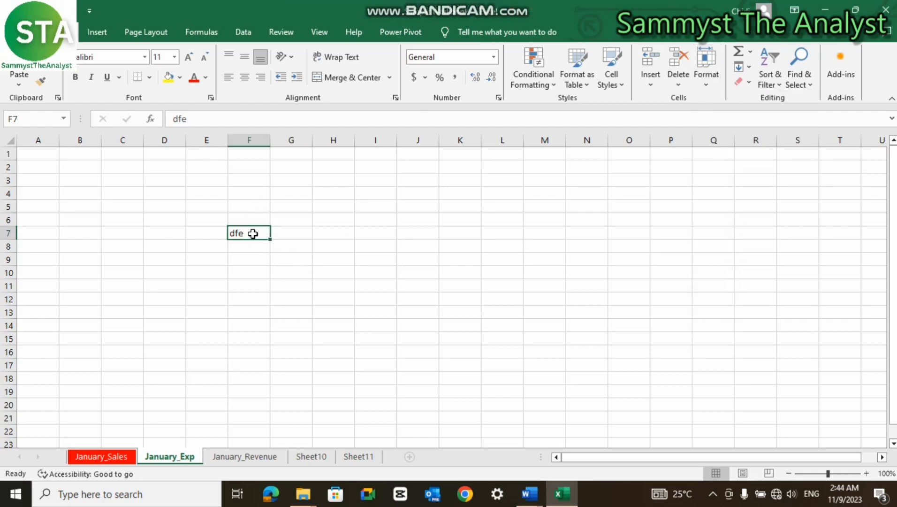
left_click(100, 458)
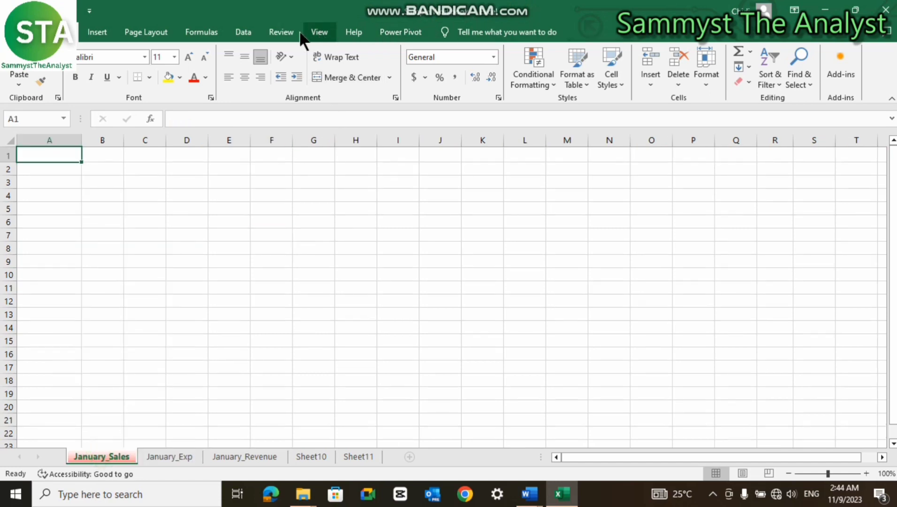
- Protect January_Sales with a confirmed password, permitting Insert columns and Insert rows but not sorting
left_click(282, 33)
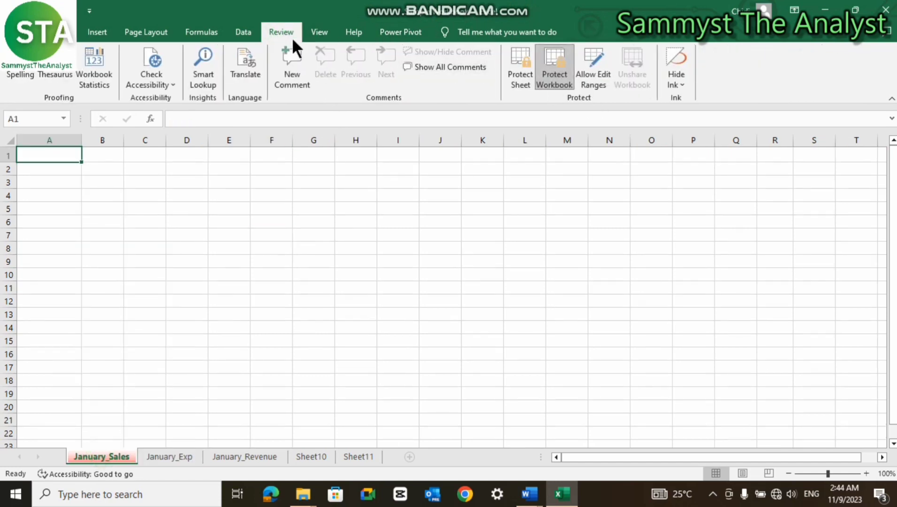
left_click(521, 77)
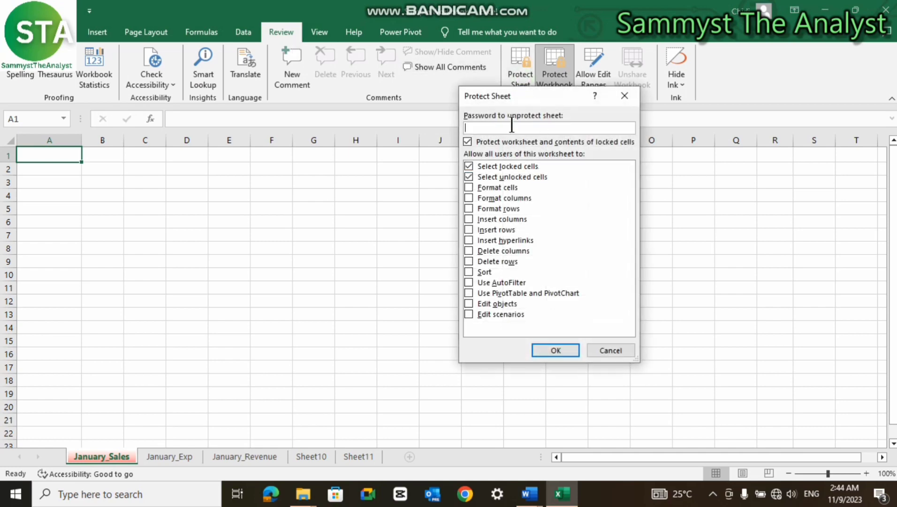
type("12345678")
left_click(469, 271)
left_click(469, 229)
left_click(469, 219)
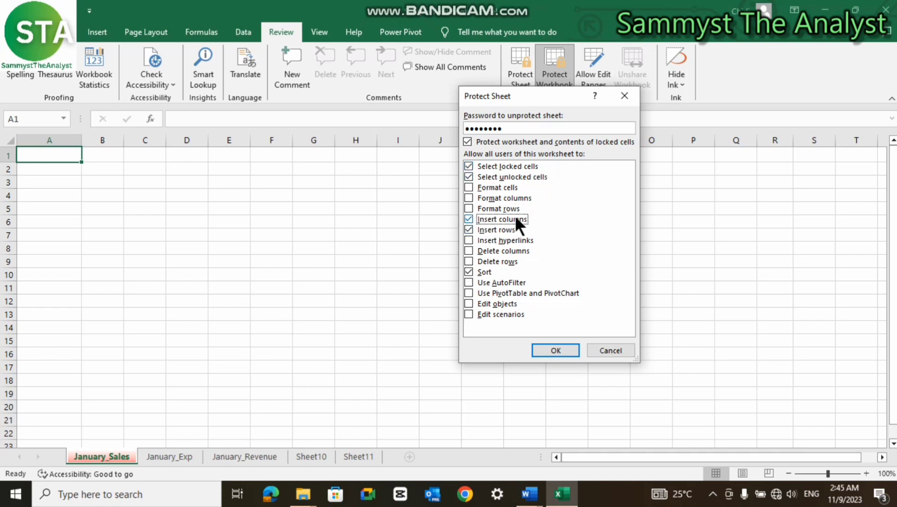
left_click(469, 272)
left_click(566, 350)
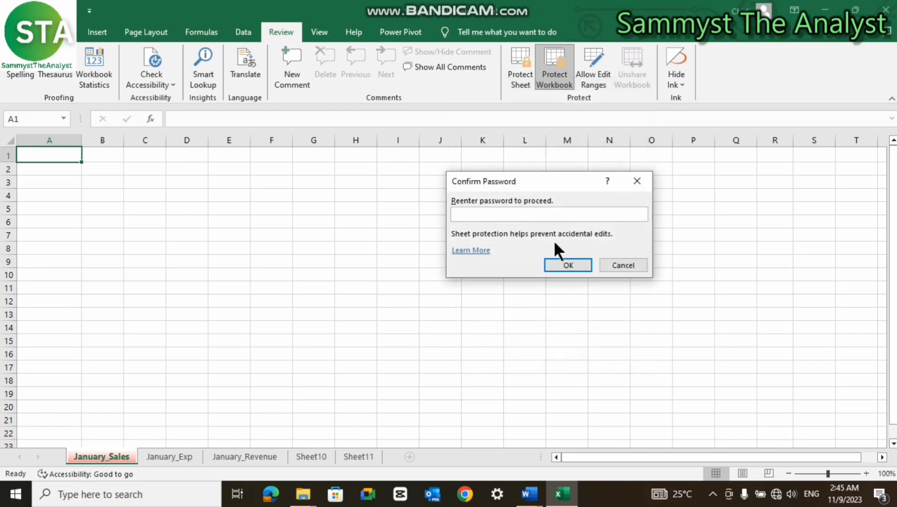
type("12345678")
left_click(577, 263)
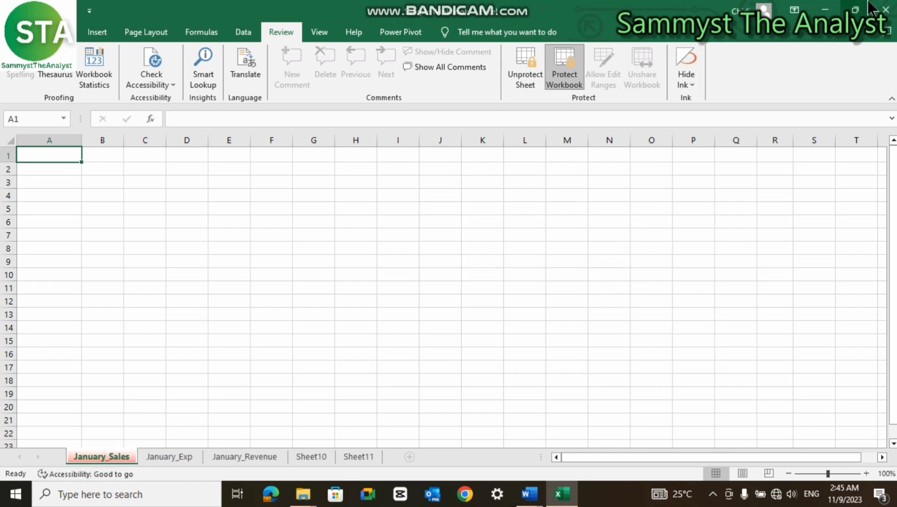
- Save and close the workbook, reopen it, and try editing A1 to trigger the protection warning
left_click(885, 9)
left_click(409, 261)
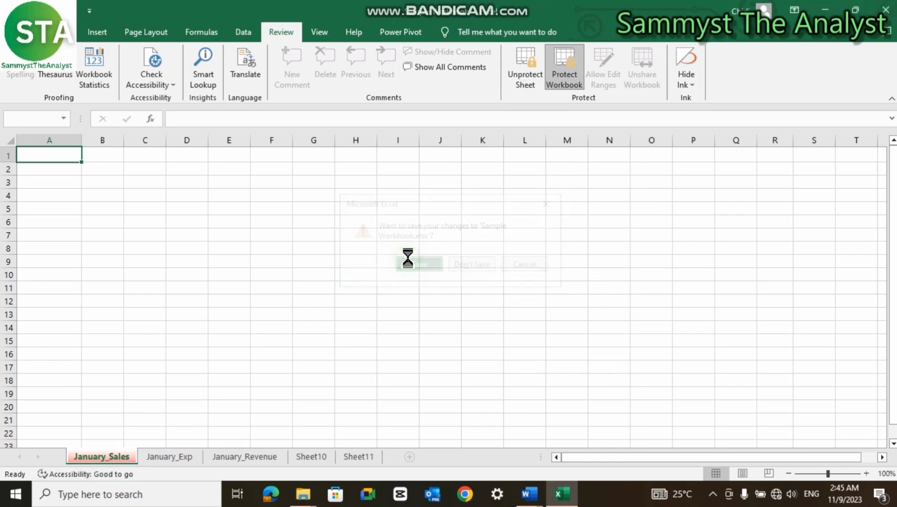
left_click(187, 347)
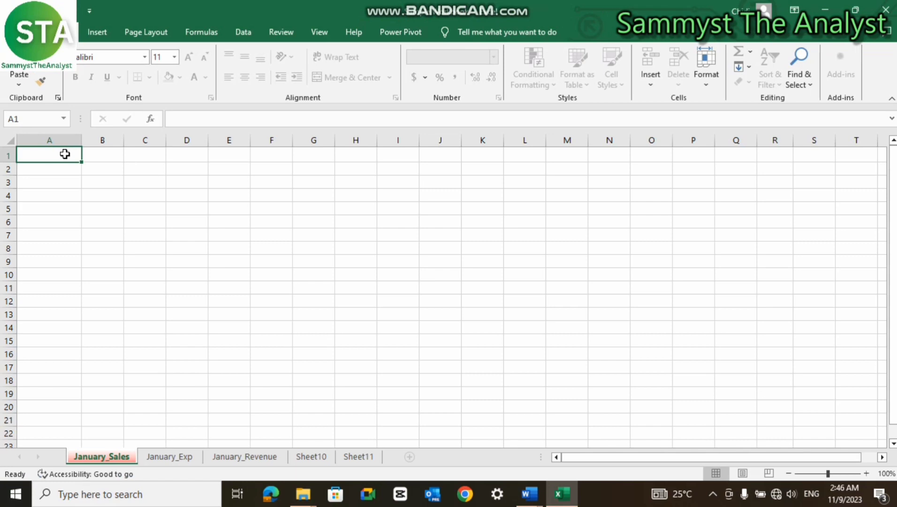
double_click(65, 154)
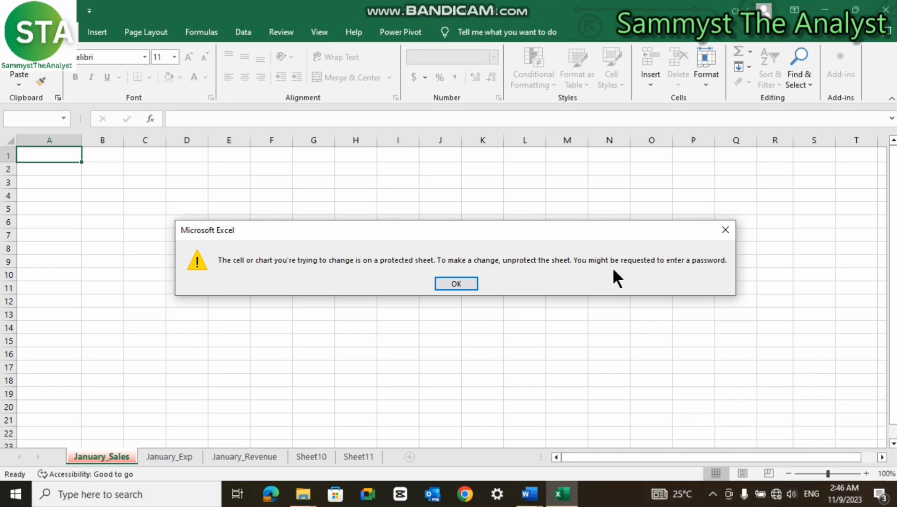
- Dismiss the warning and unprotect January_Sales with its password
left_click(467, 283)
left_click(284, 28)
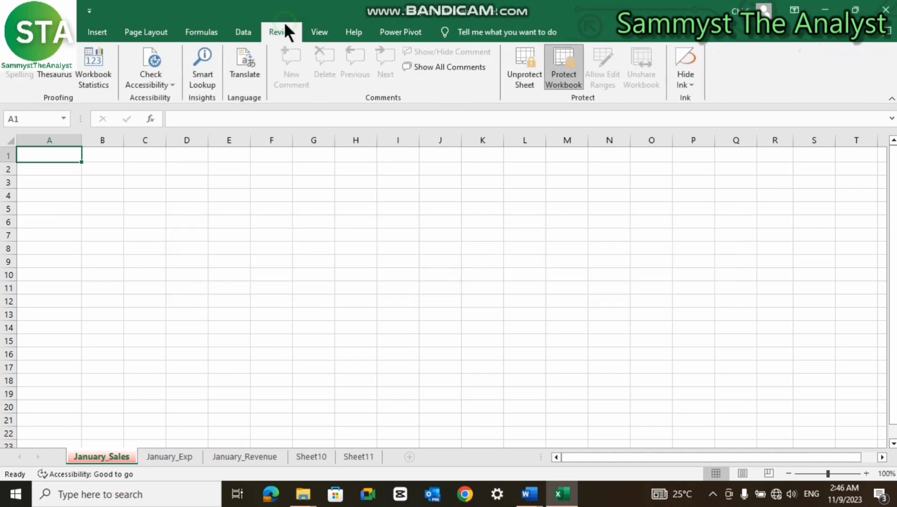
left_click(533, 78)
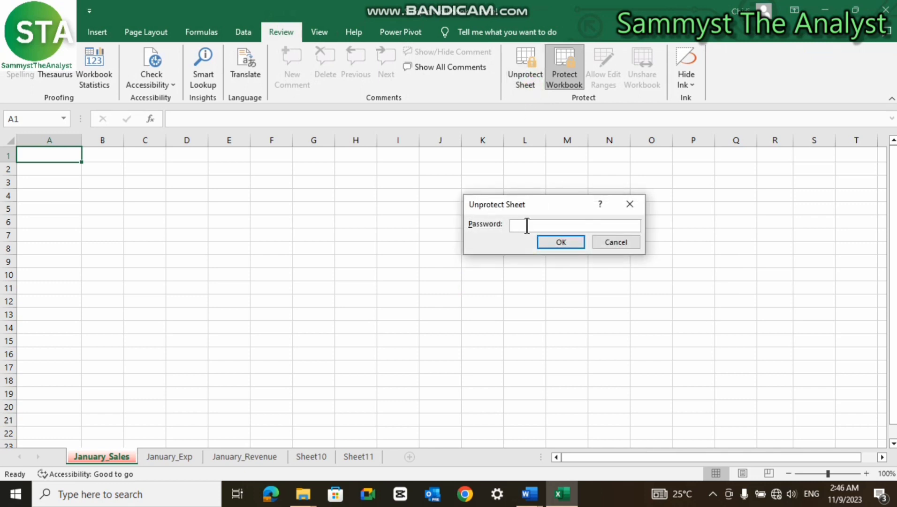
type("••••••••")
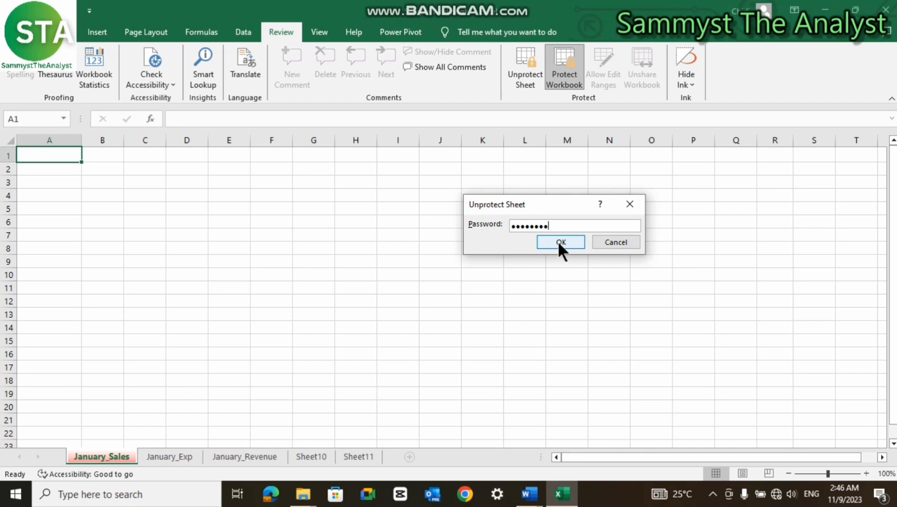
left_click(561, 241)
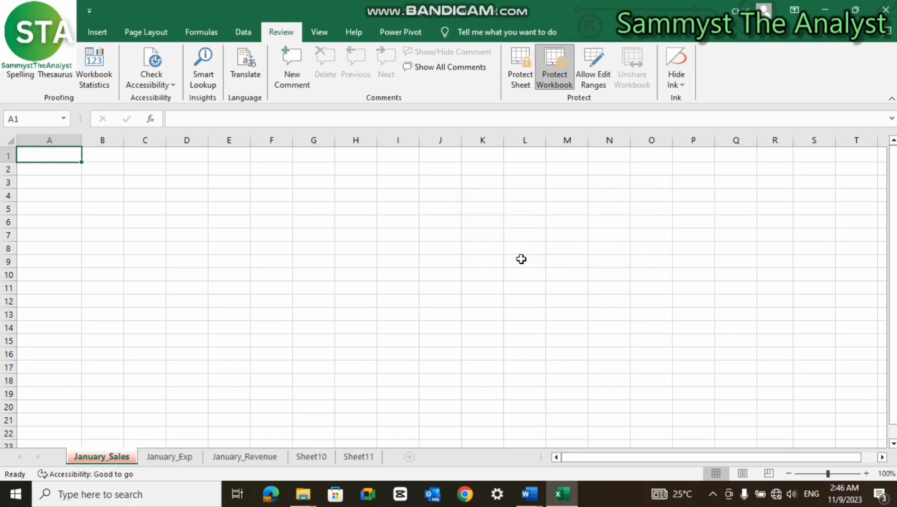
- Enter '23435dgf' in cell A1
double_click(43, 154)
type("23435dgf")
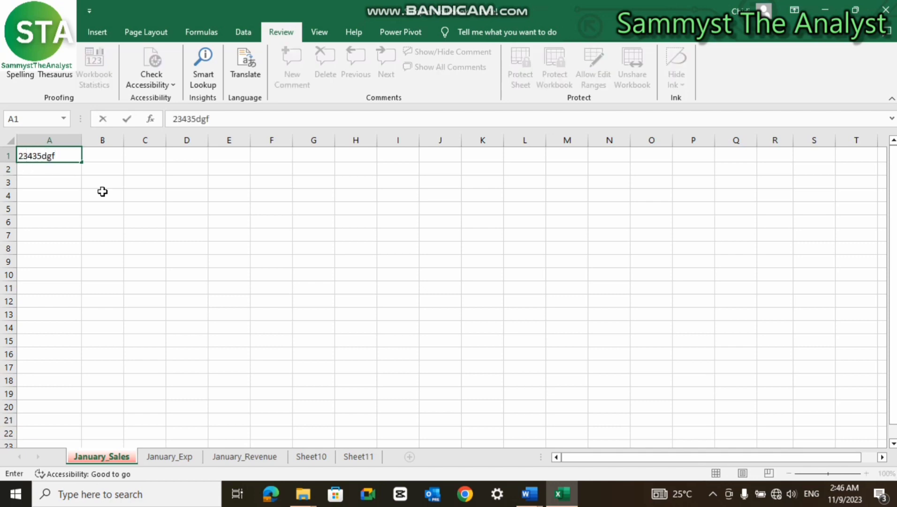
key("Return")
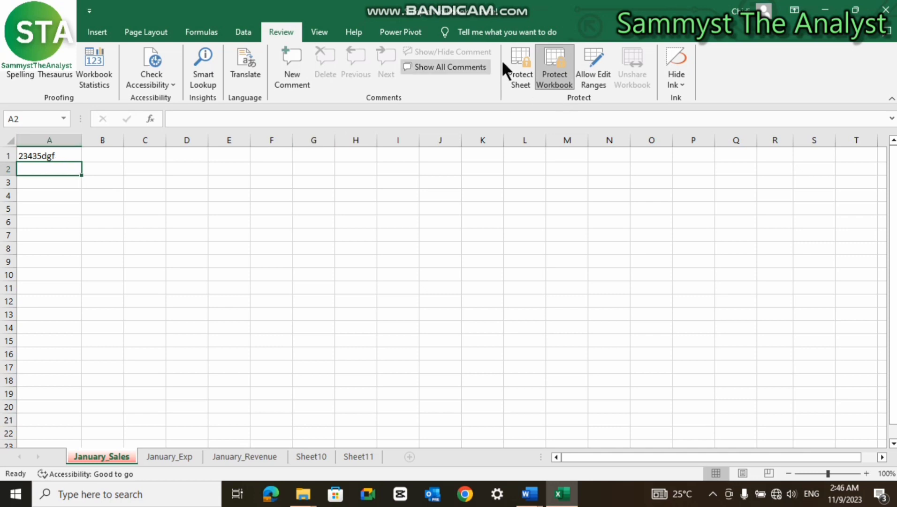
left_click(65, 32)
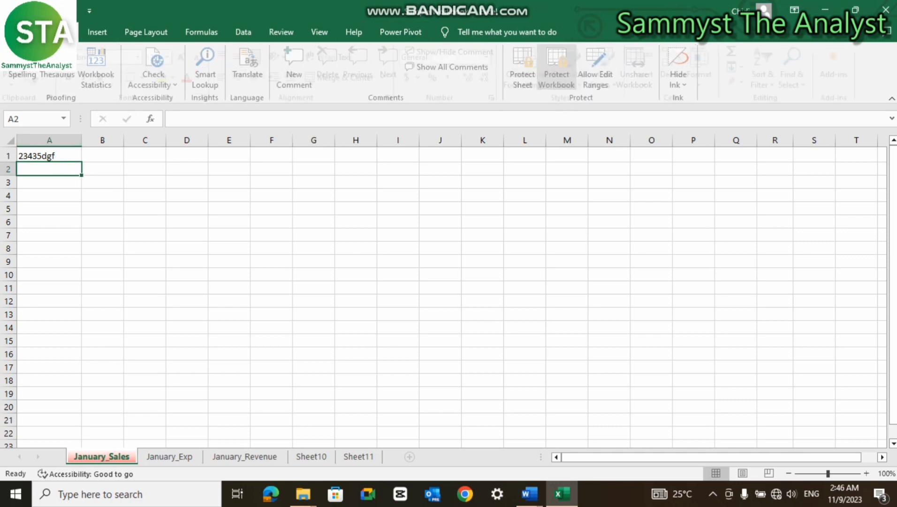